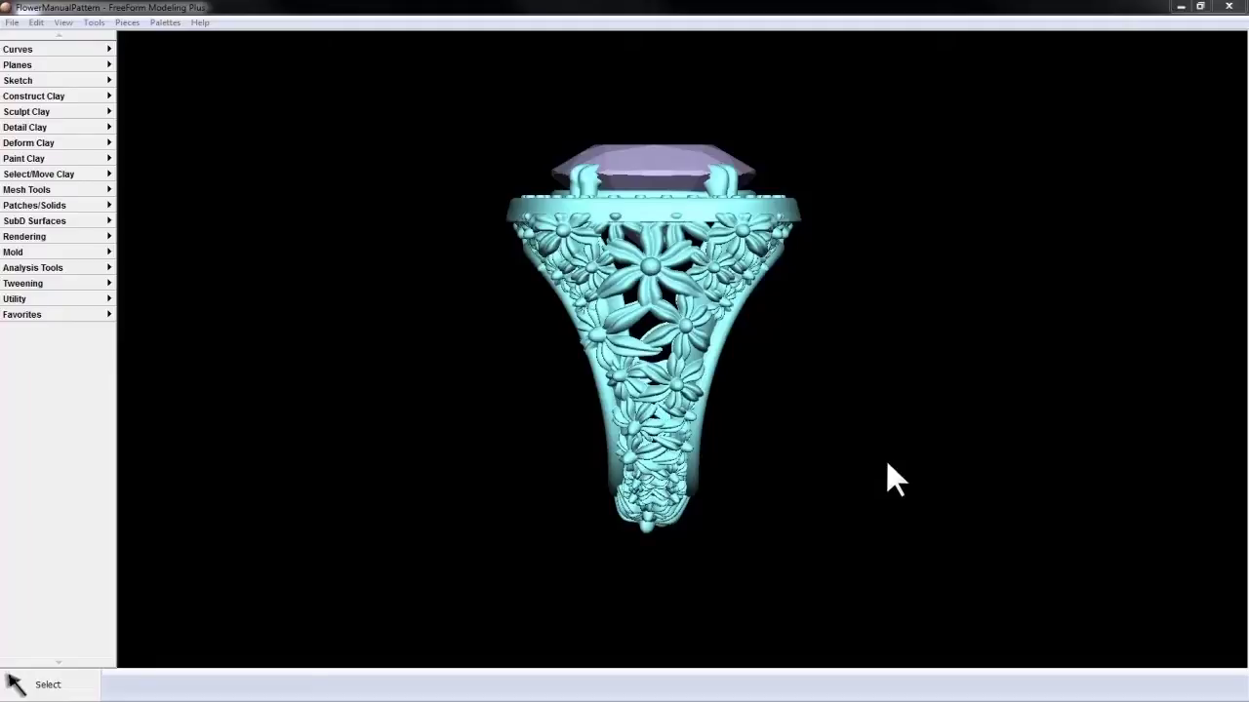
# - Open the object list and hide the PaveStones, CenterStone and FinalRing pieces
pyautogui.click(804, 455)
pyautogui.press('Left')
pyautogui.press('Left')
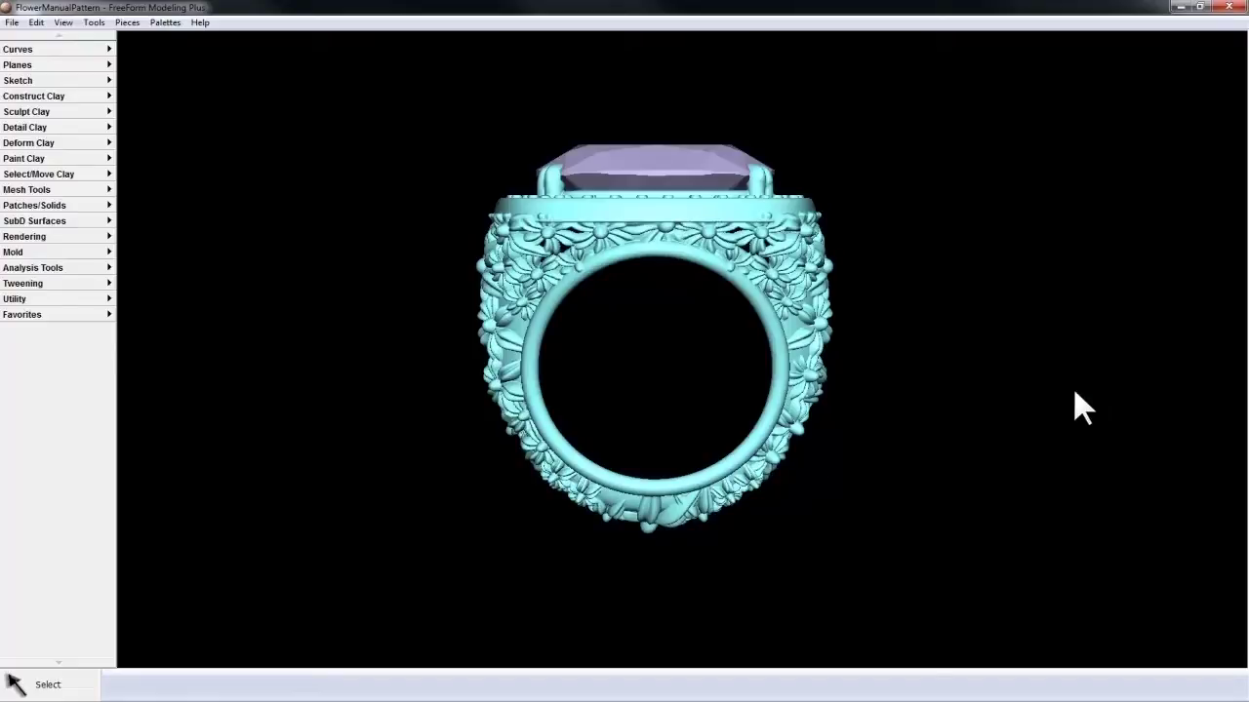
pyautogui.press('o')
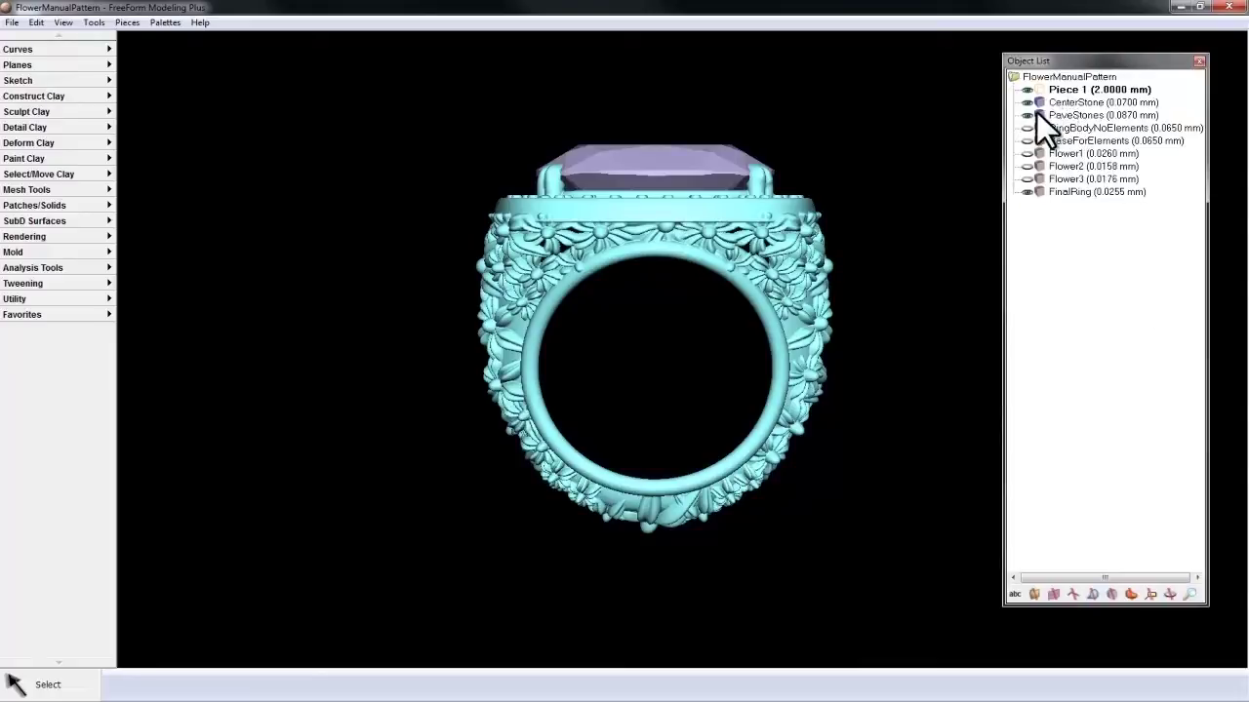
pyautogui.click(1029, 115)
pyautogui.click(1027, 103)
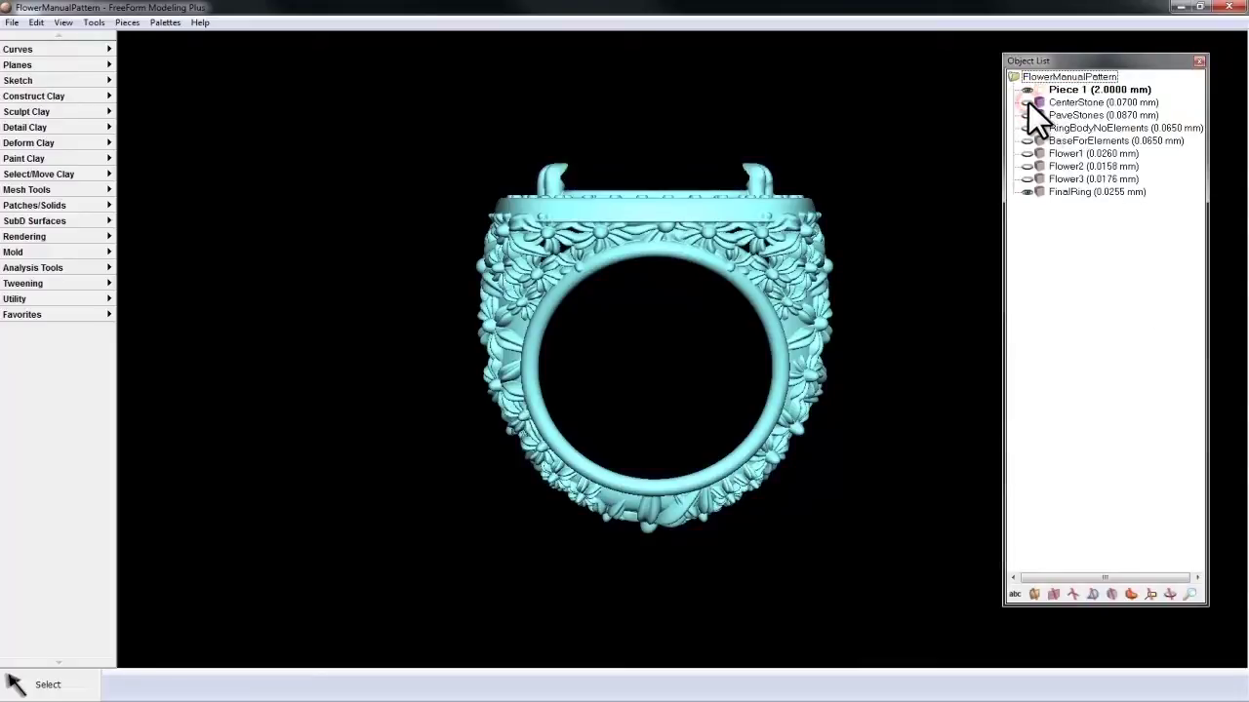
pyautogui.click(1028, 192)
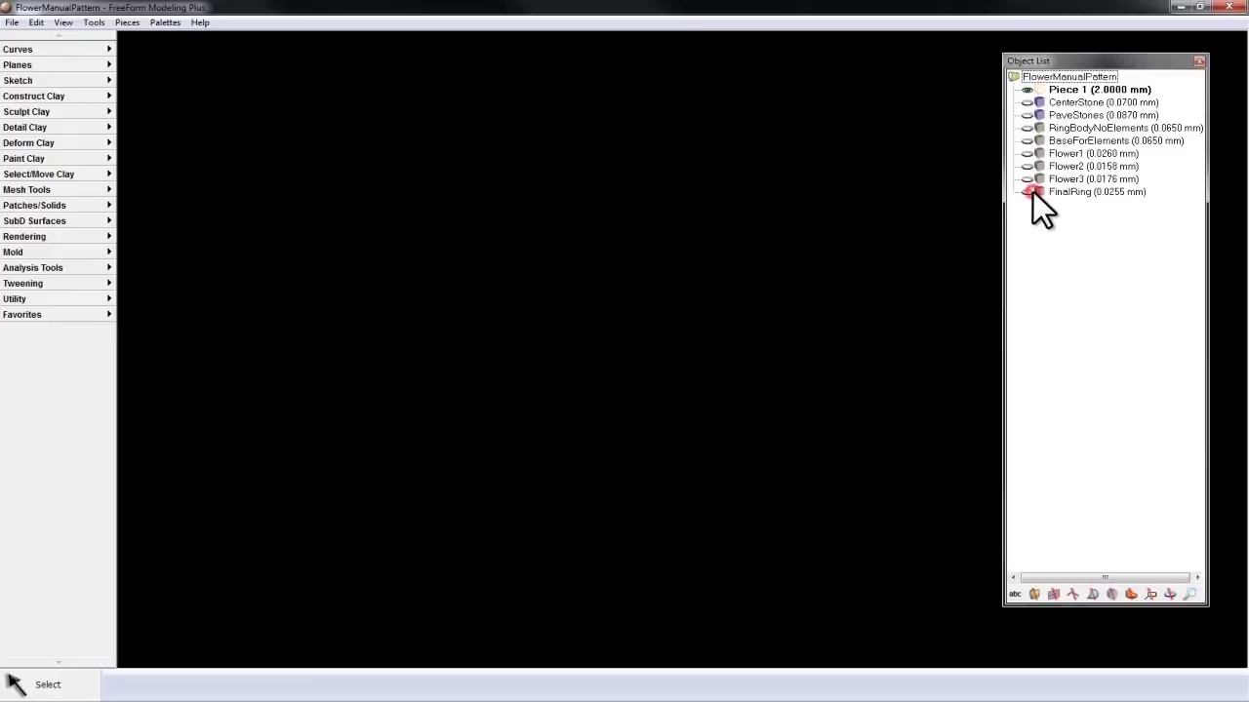
# - Examine RingBodyNoElements and BaseForElements separately and overlaid, and hide both pieces again
pyautogui.click(1024, 129)
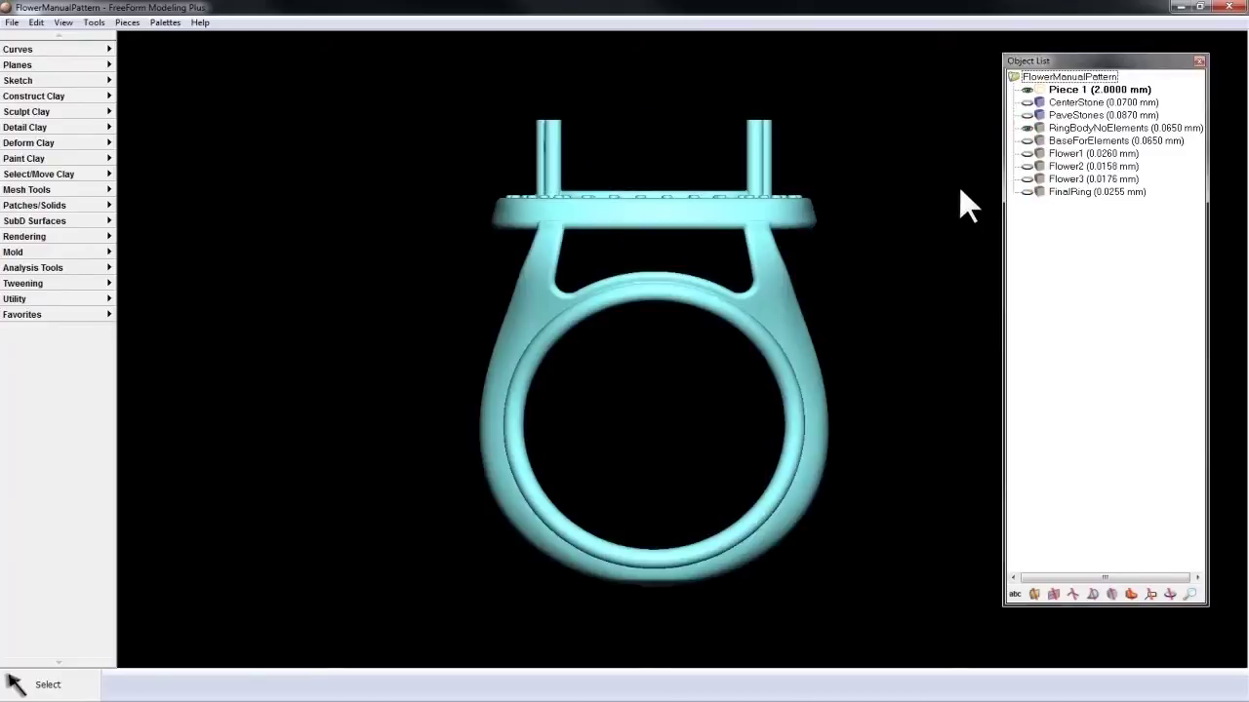
pyautogui.click(1026, 128)
pyautogui.click(1026, 142)
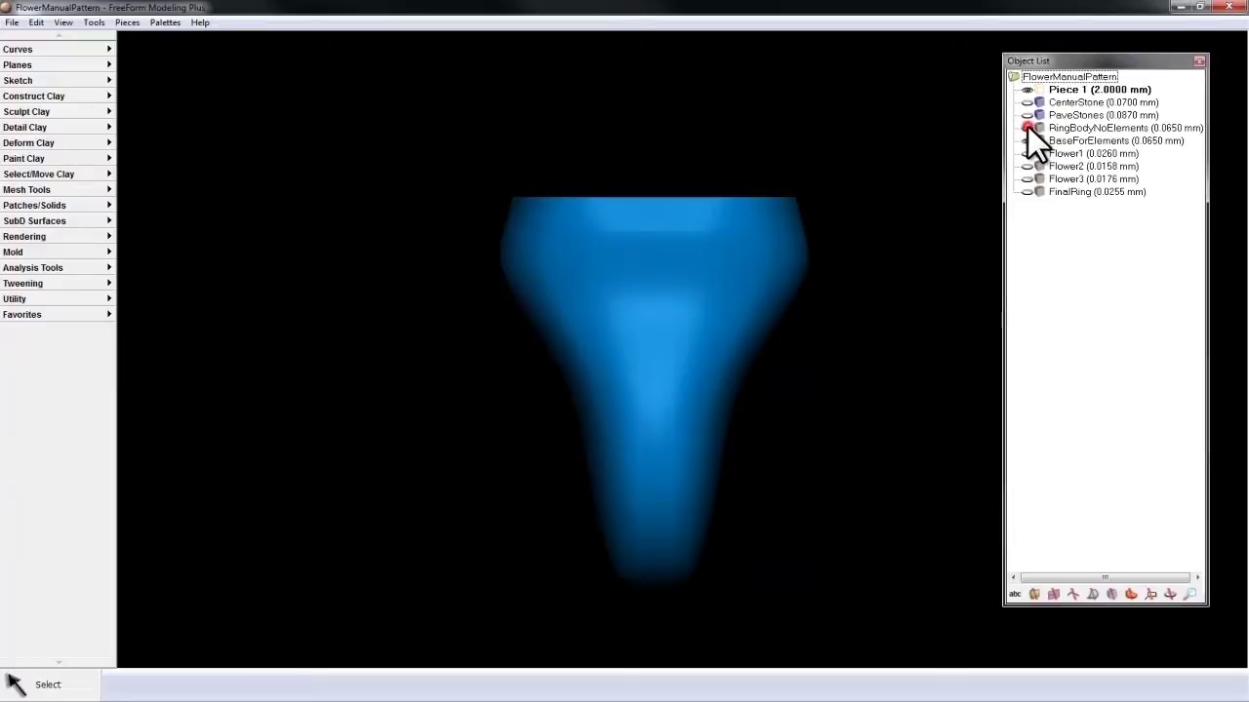
pyautogui.click(1028, 128)
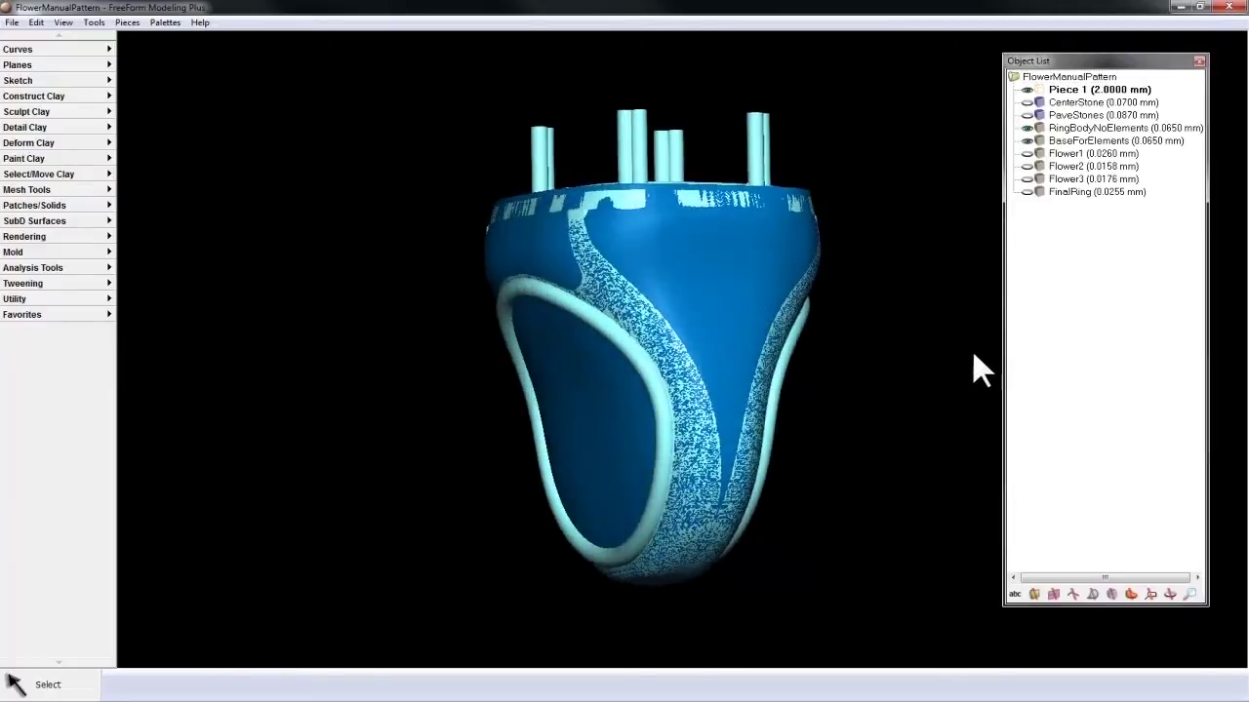
pyautogui.click(1029, 128)
pyautogui.click(1027, 143)
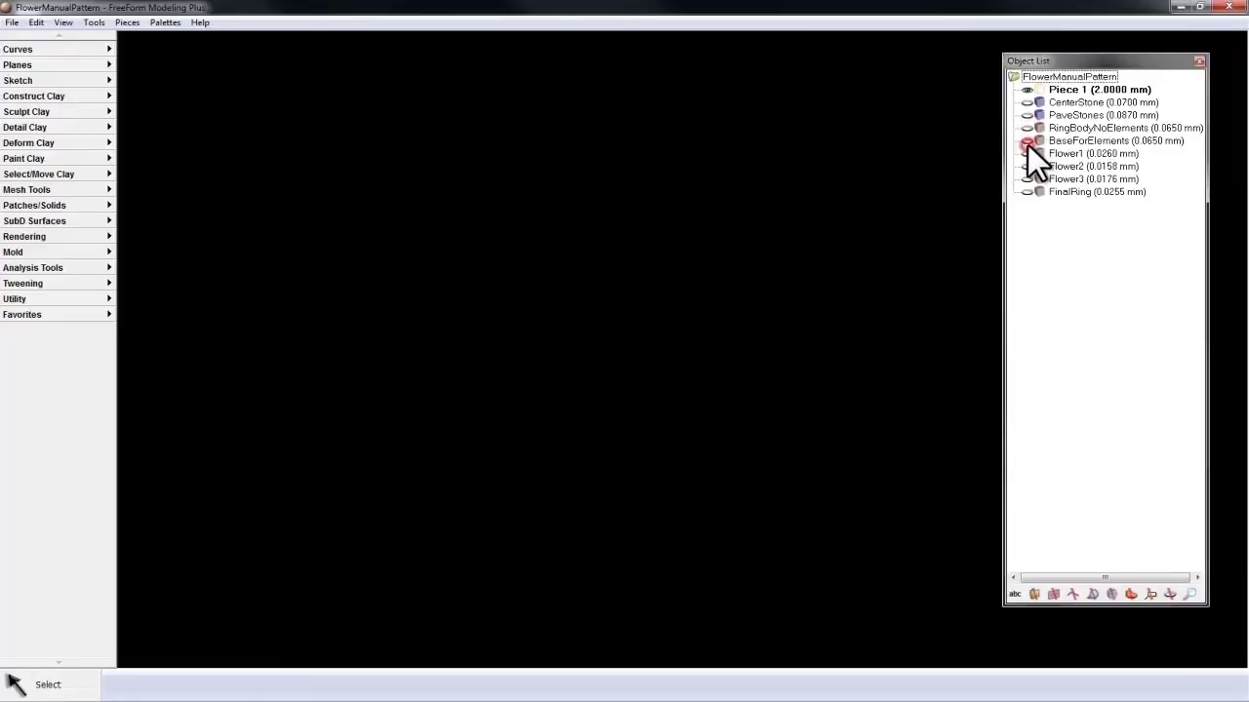
# - Show the Flower1 piece and pick it as the pattern element for the Manual Pattern Piece tool
pyautogui.click(1026, 153)
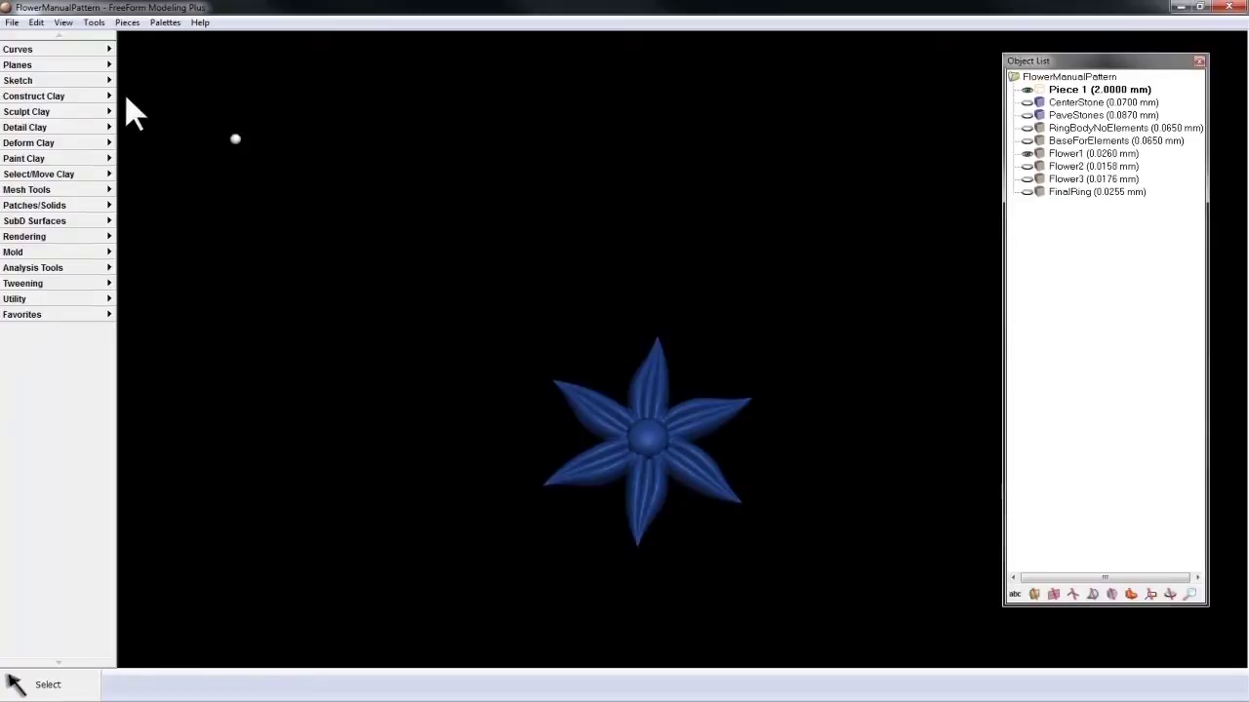
pyautogui.click(50, 93)
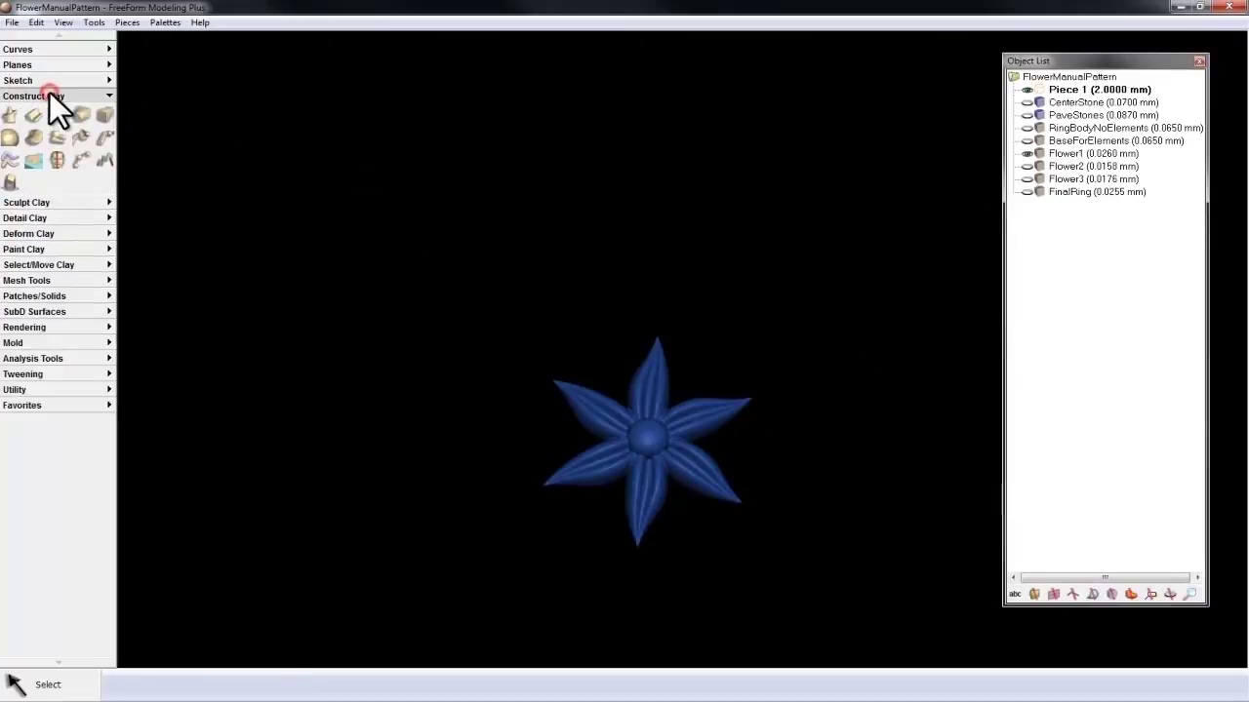
pyautogui.click(103, 159)
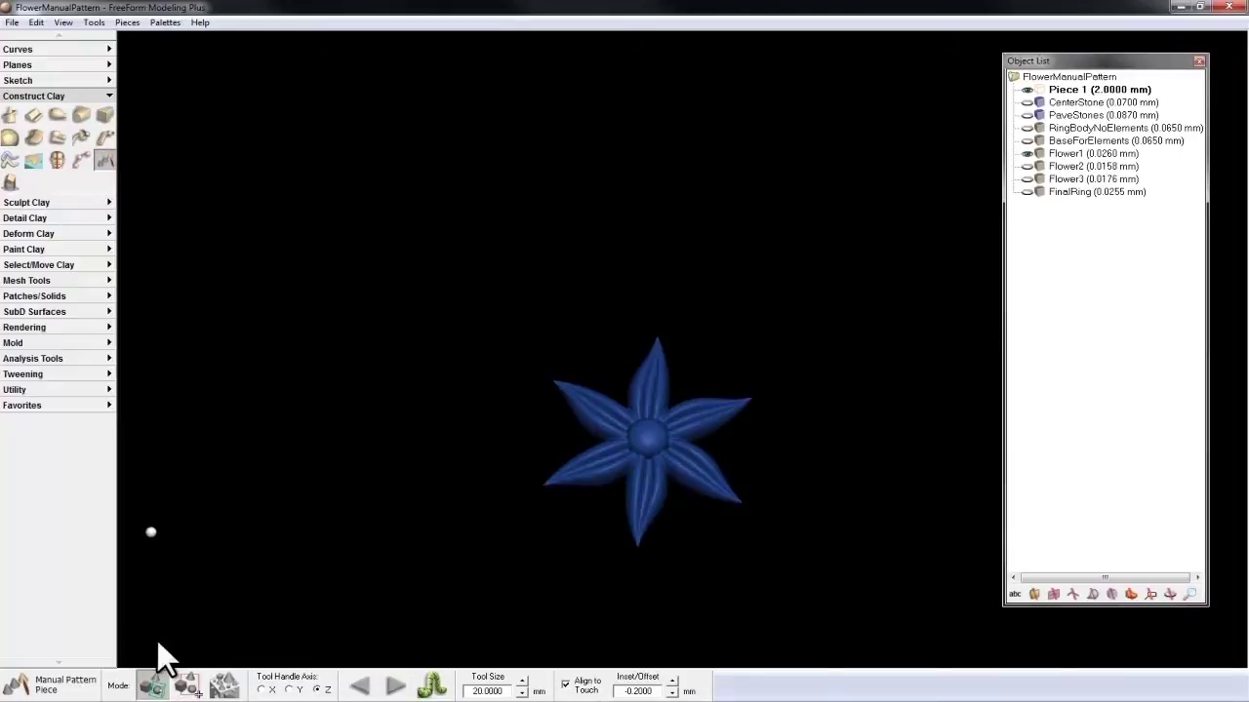
pyautogui.click(151, 687)
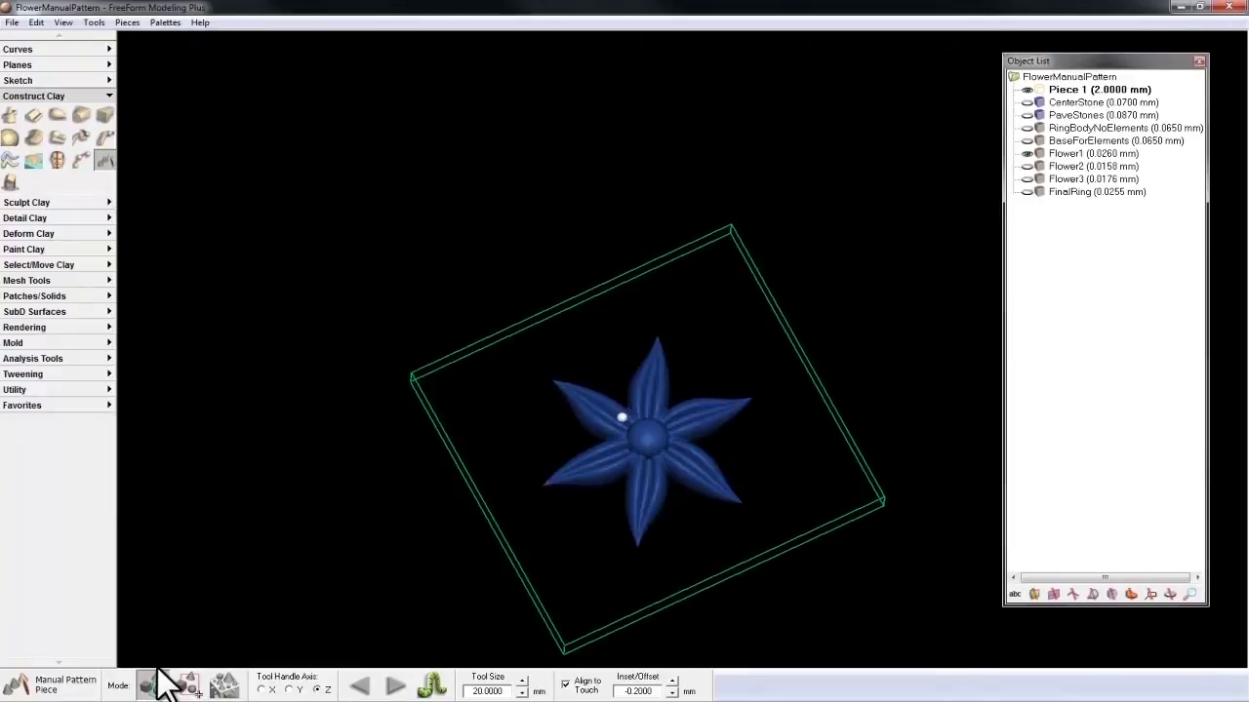
pyautogui.click(157, 669)
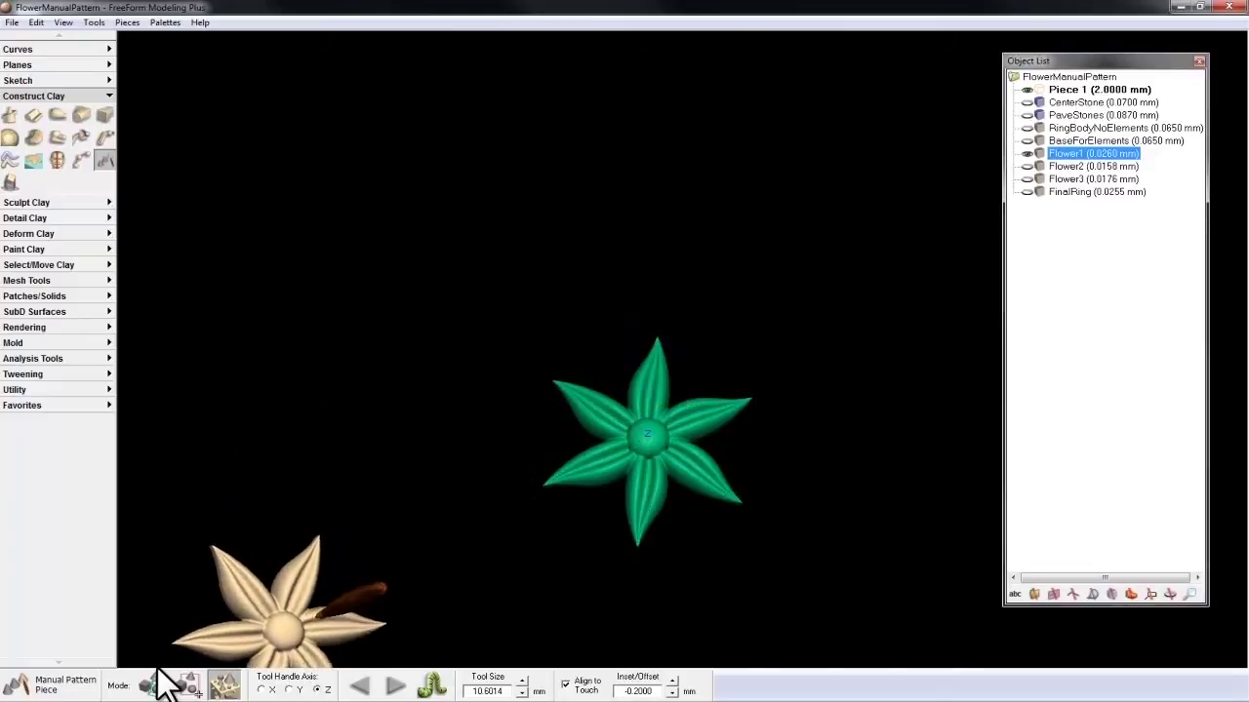
# - Try the X and Y tool handle axes for the flower and set the axis back to Z
pyautogui.click(263, 689)
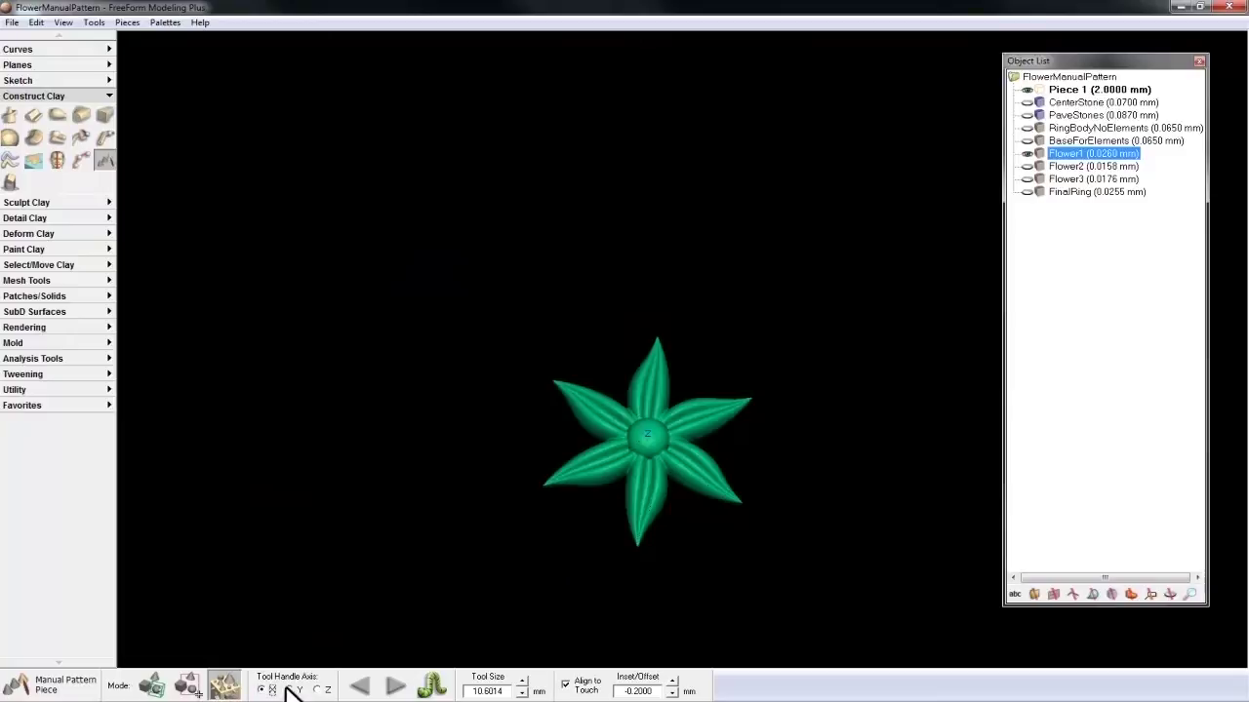
pyautogui.click(288, 690)
pyautogui.click(316, 690)
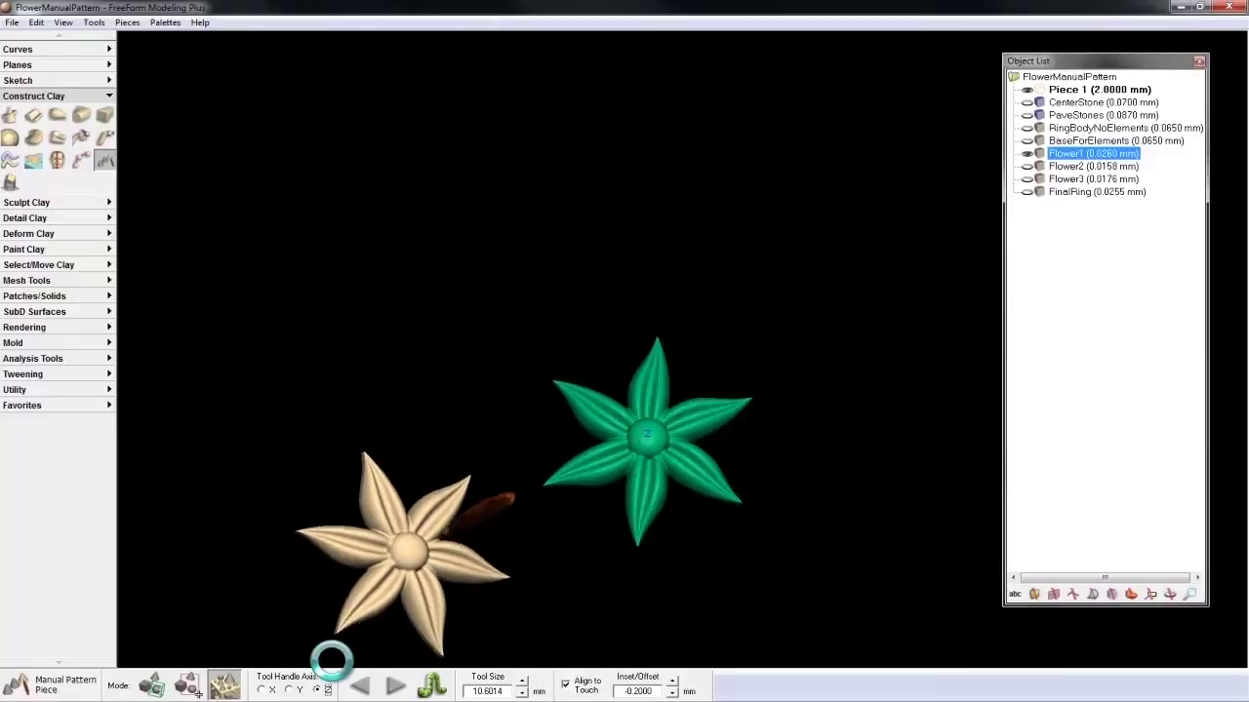
# - Show RingBodyNoElements and BaseForElements, make BaseForElements the active piece, and close the object list
pyautogui.click(1030, 127)
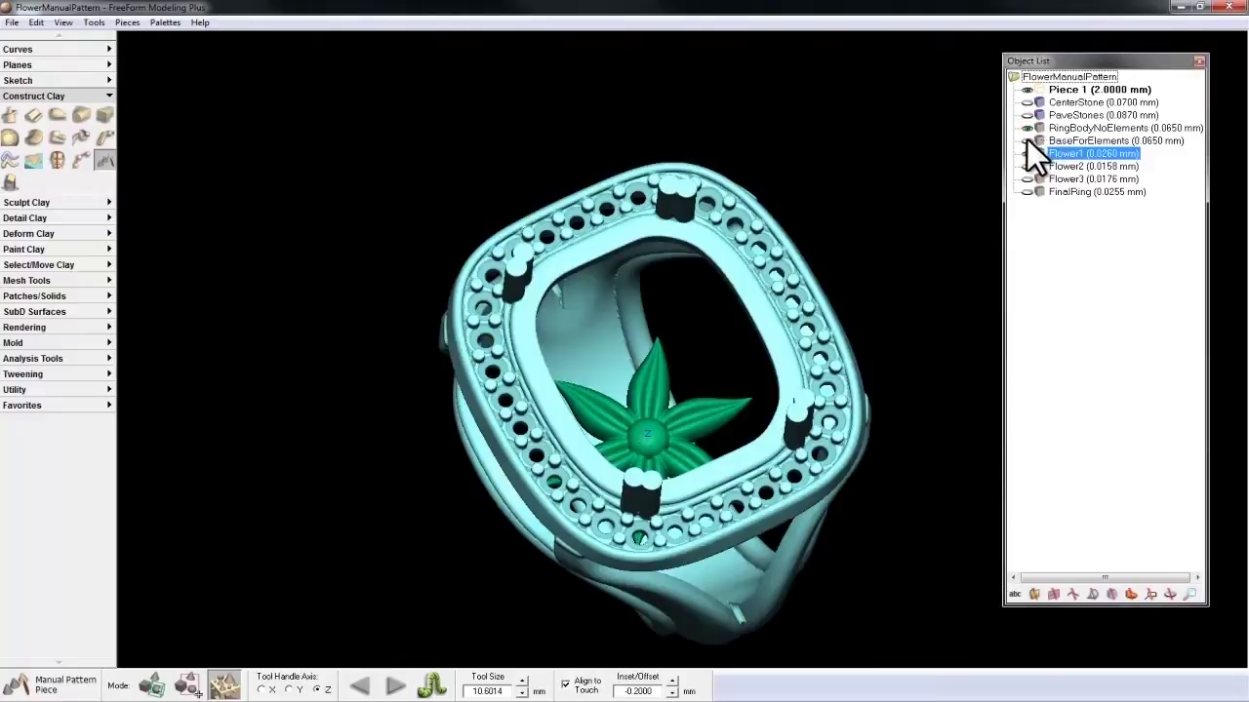
pyautogui.click(1028, 140)
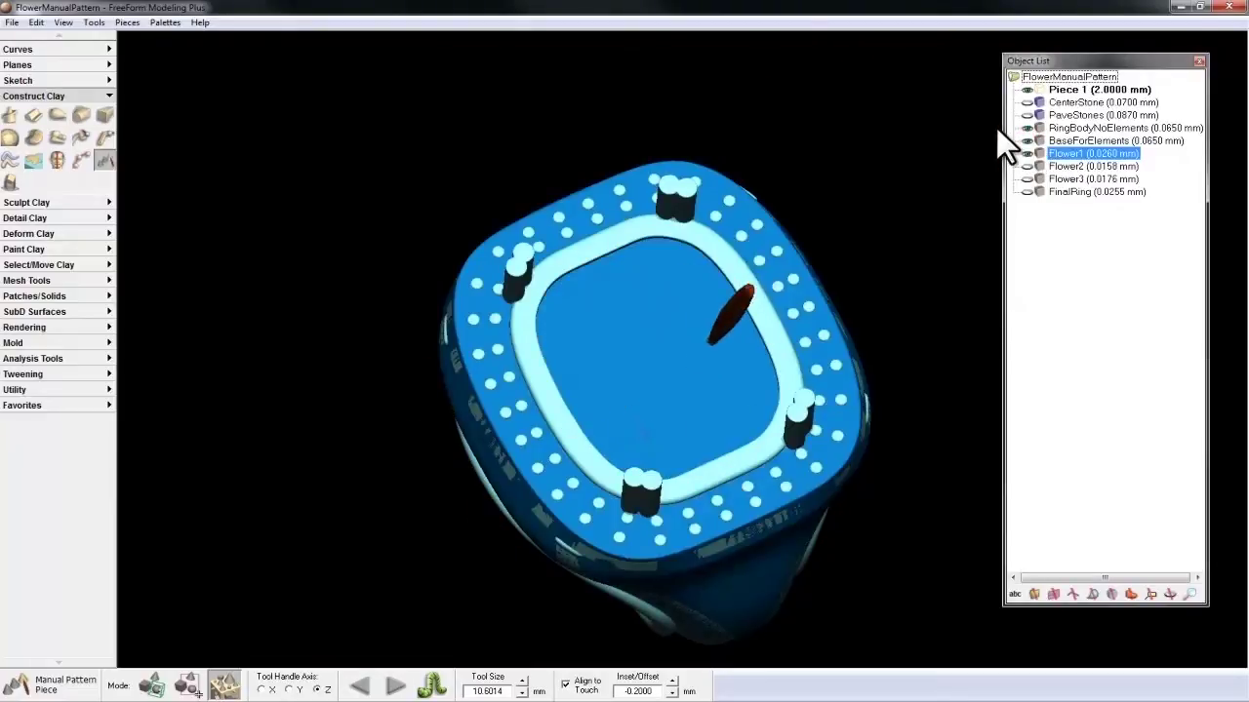
pyautogui.press('Escape')
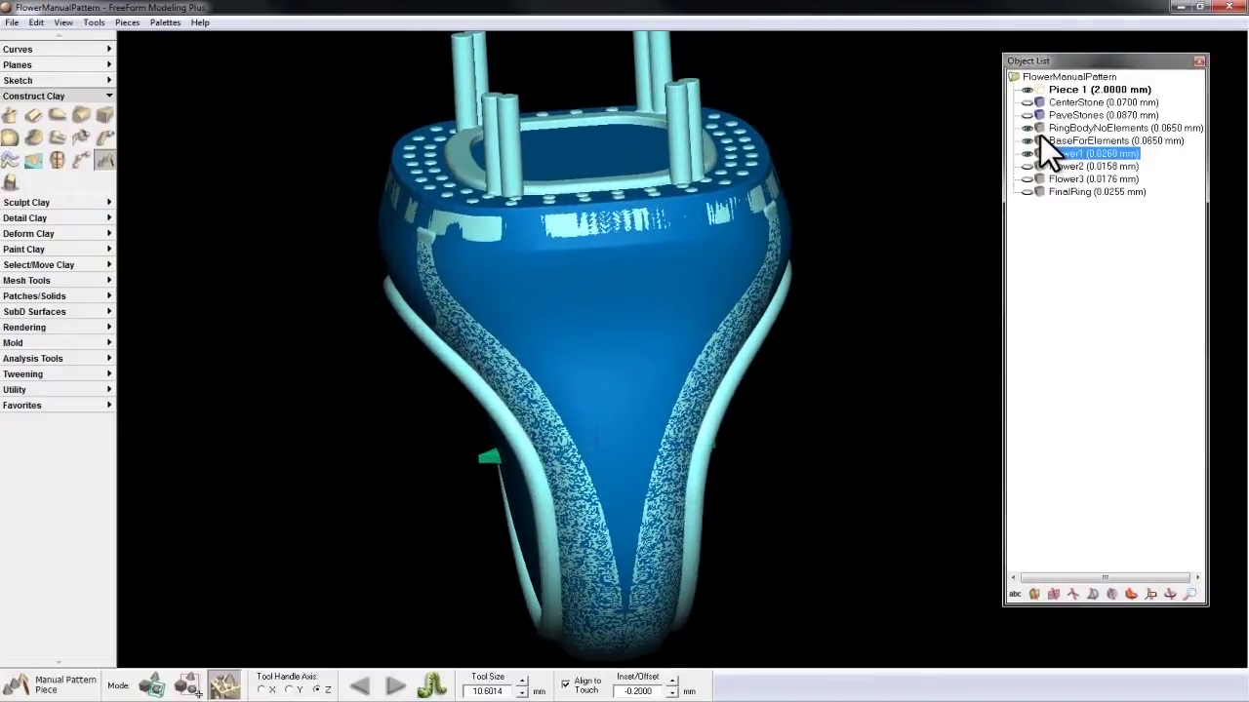
pyautogui.rightClick(1044, 141)
pyautogui.click(1080, 137)
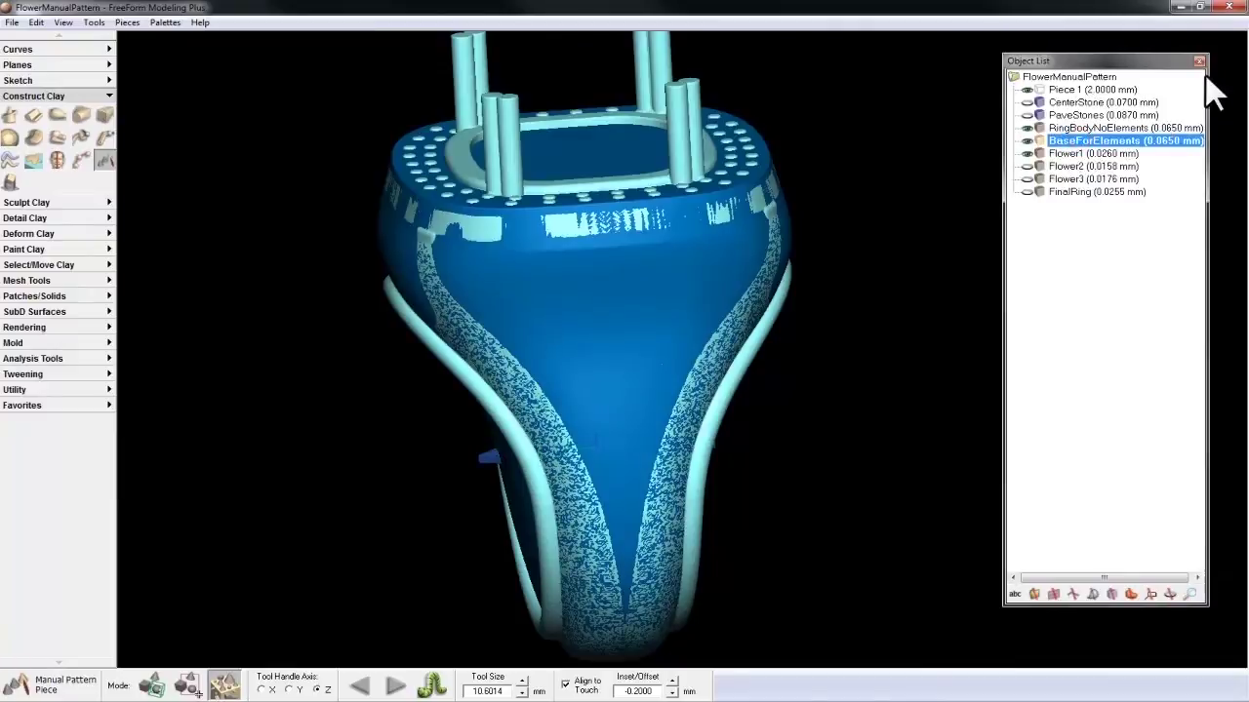
pyautogui.click(1198, 61)
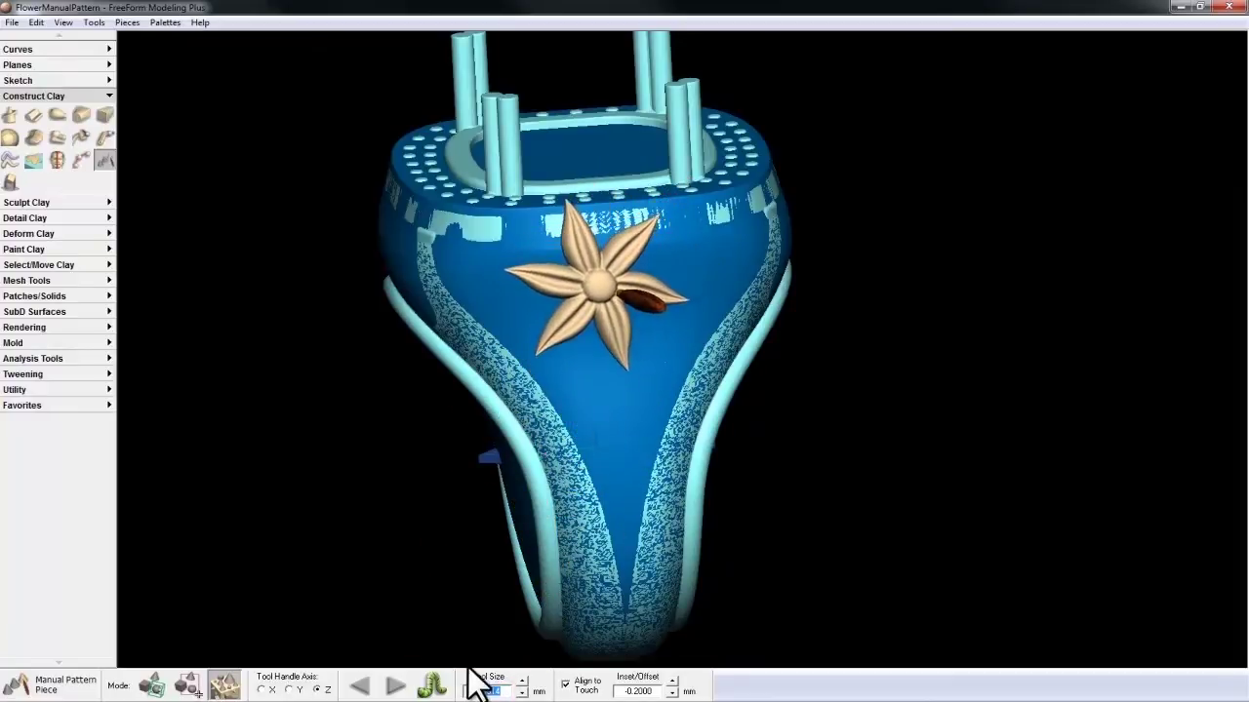
# - Set the flower tool size to 5 mm and place a flower on the ring shoulder near the upper rim
pyautogui.write('5')
pyautogui.press('Return')
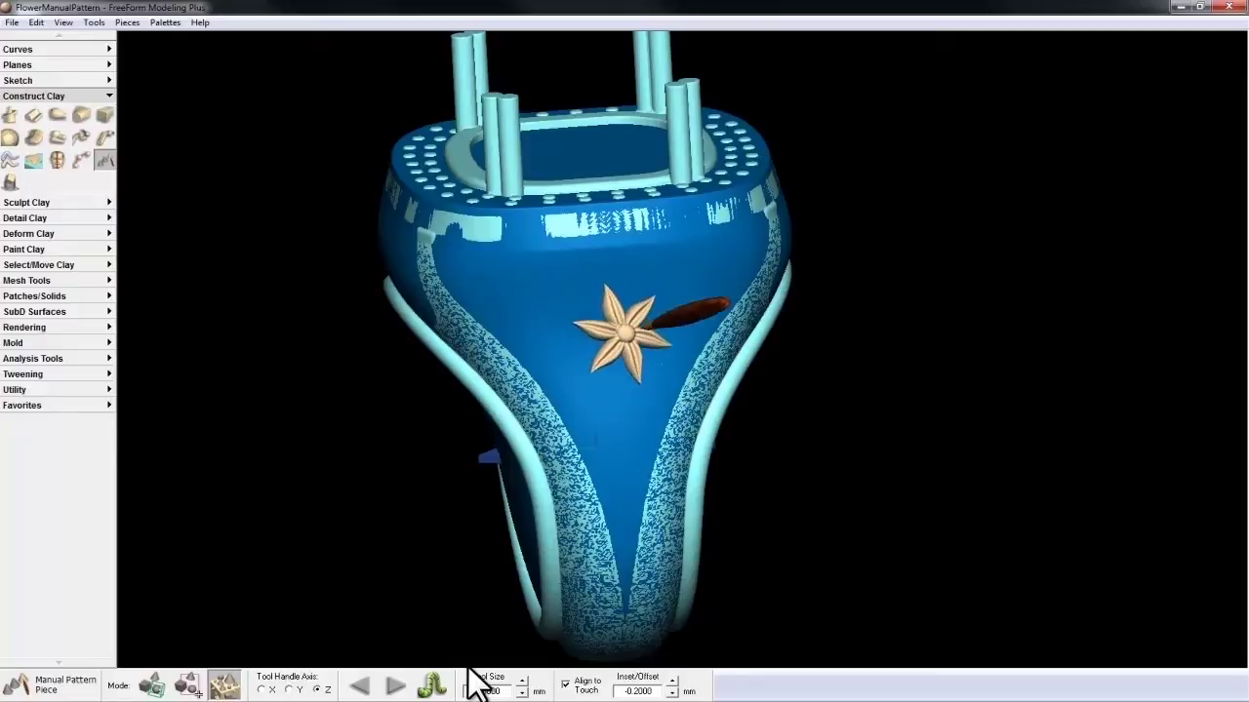
pyautogui.press('Escape')
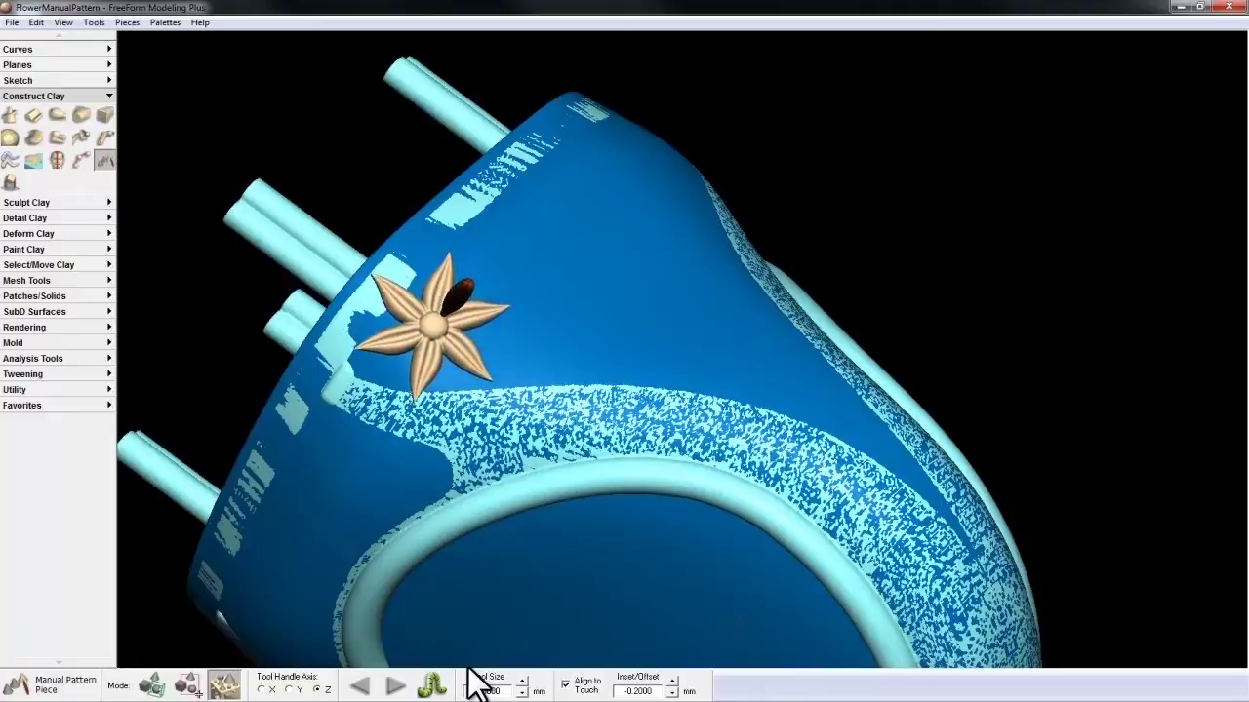
pyautogui.click(421, 350)
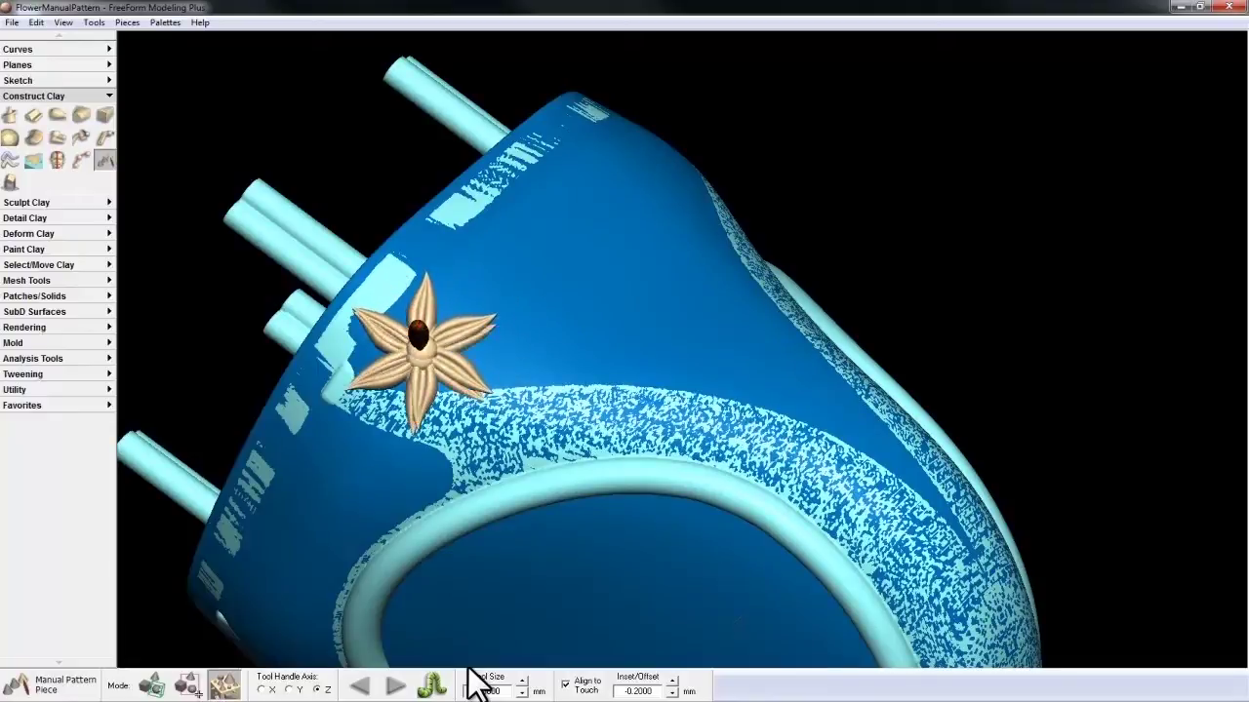
# - Set the inset/offset to -0.5 mm and place a second flower sunk into the ring's side below the rim
pyautogui.press('Escape')
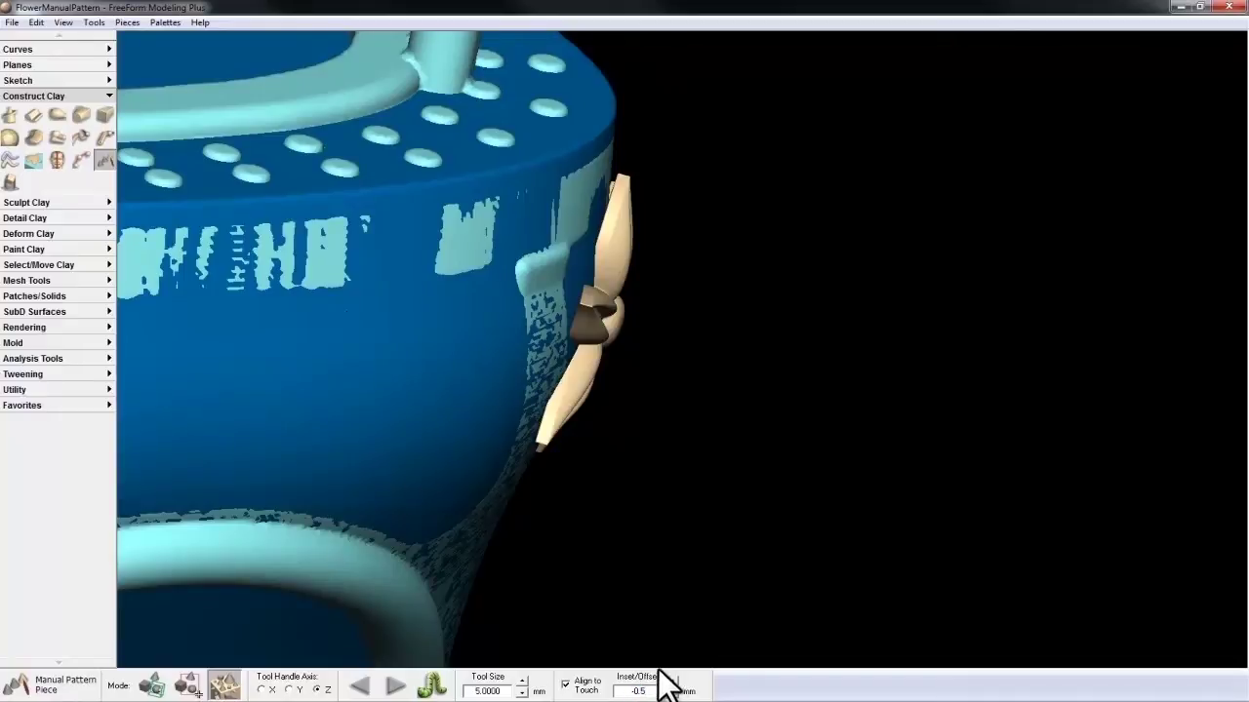
pyautogui.press('Return')
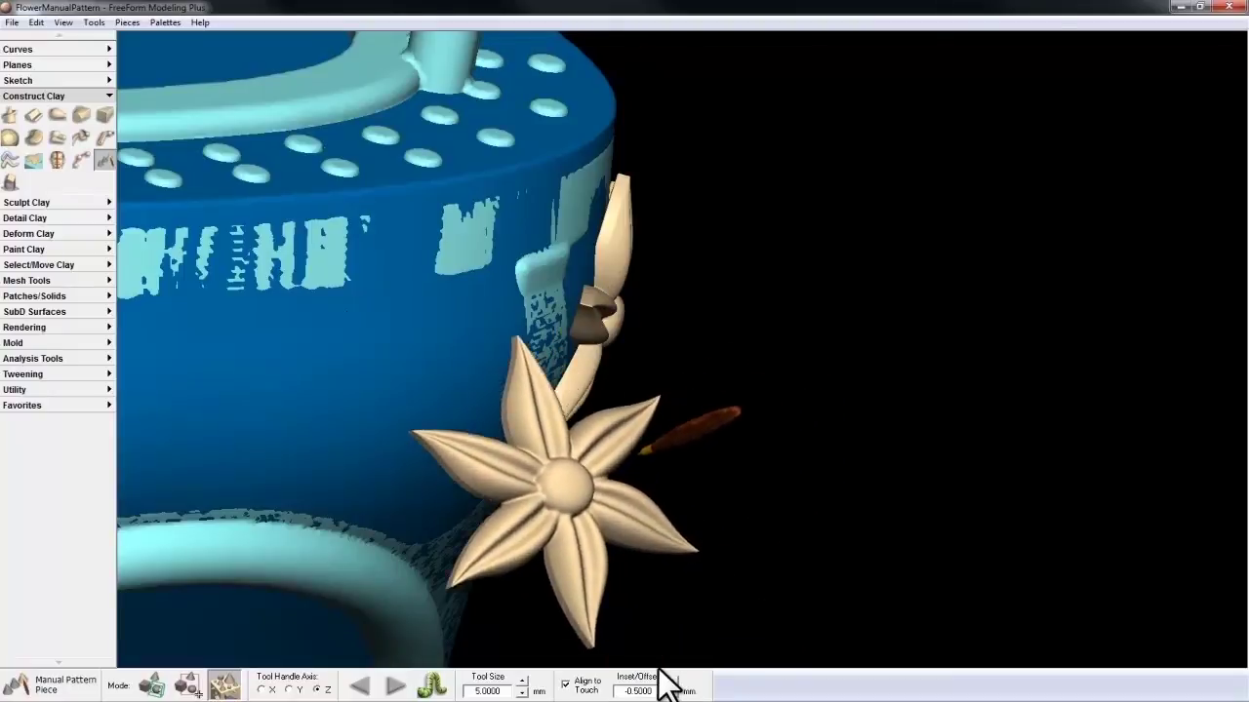
pyautogui.press('space')
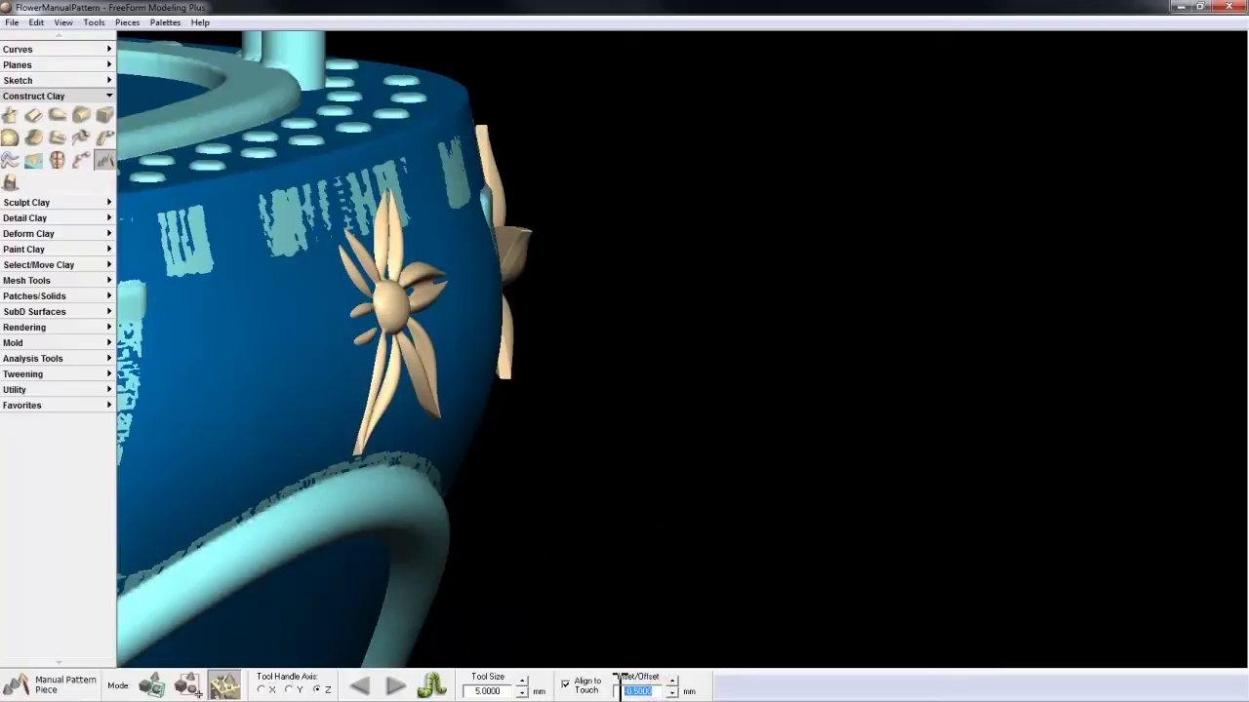
# - Set the inset/offset to 0.5 mm and place another flower beside the previous one
pyautogui.write('.5')
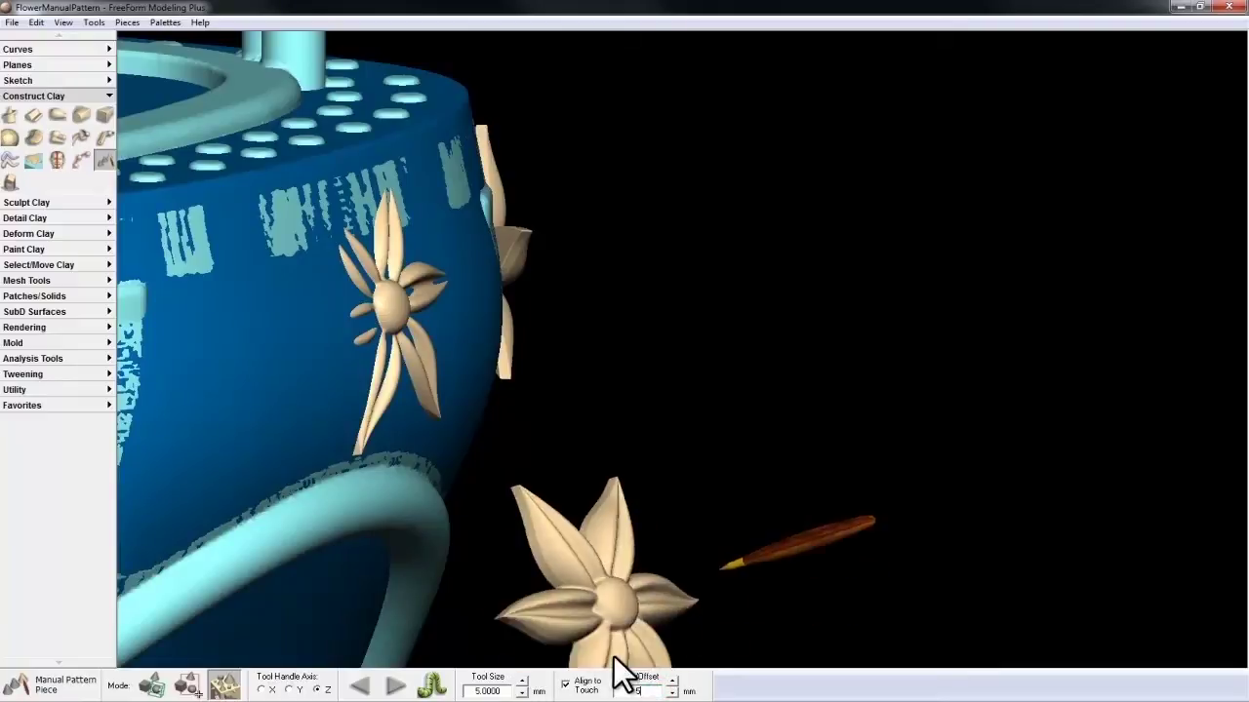
pyautogui.press('Return')
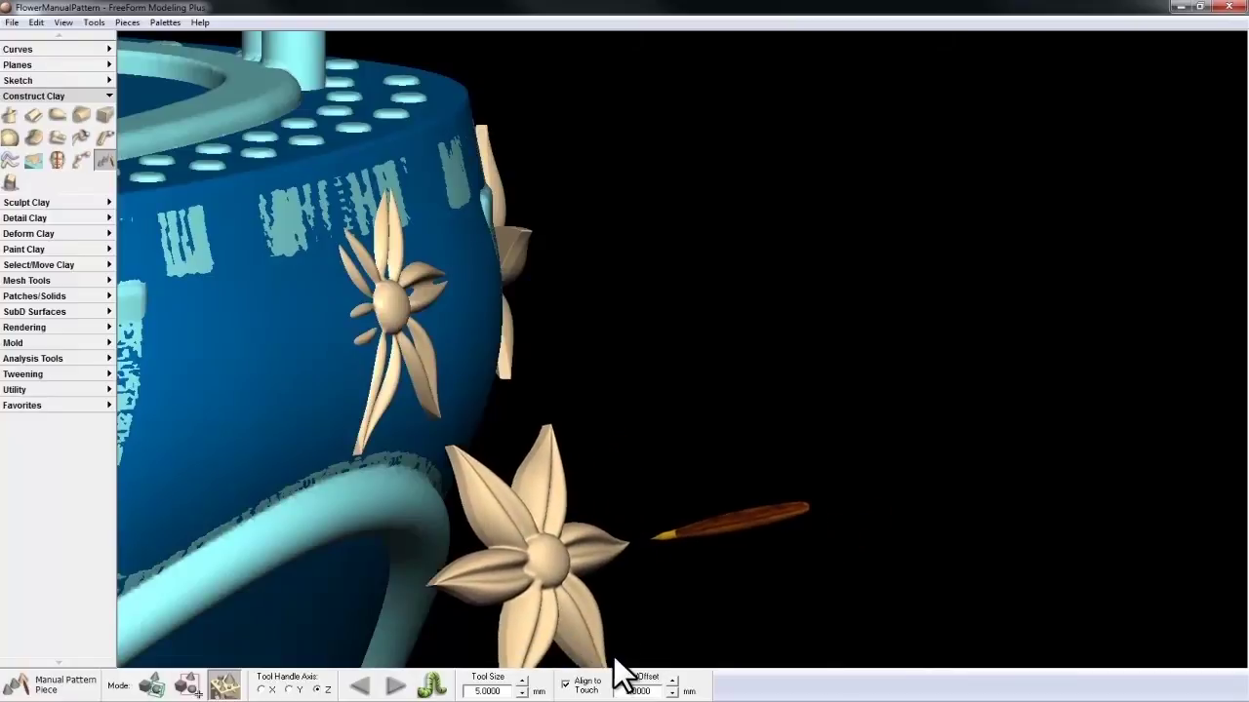
pyautogui.click(511, 378)
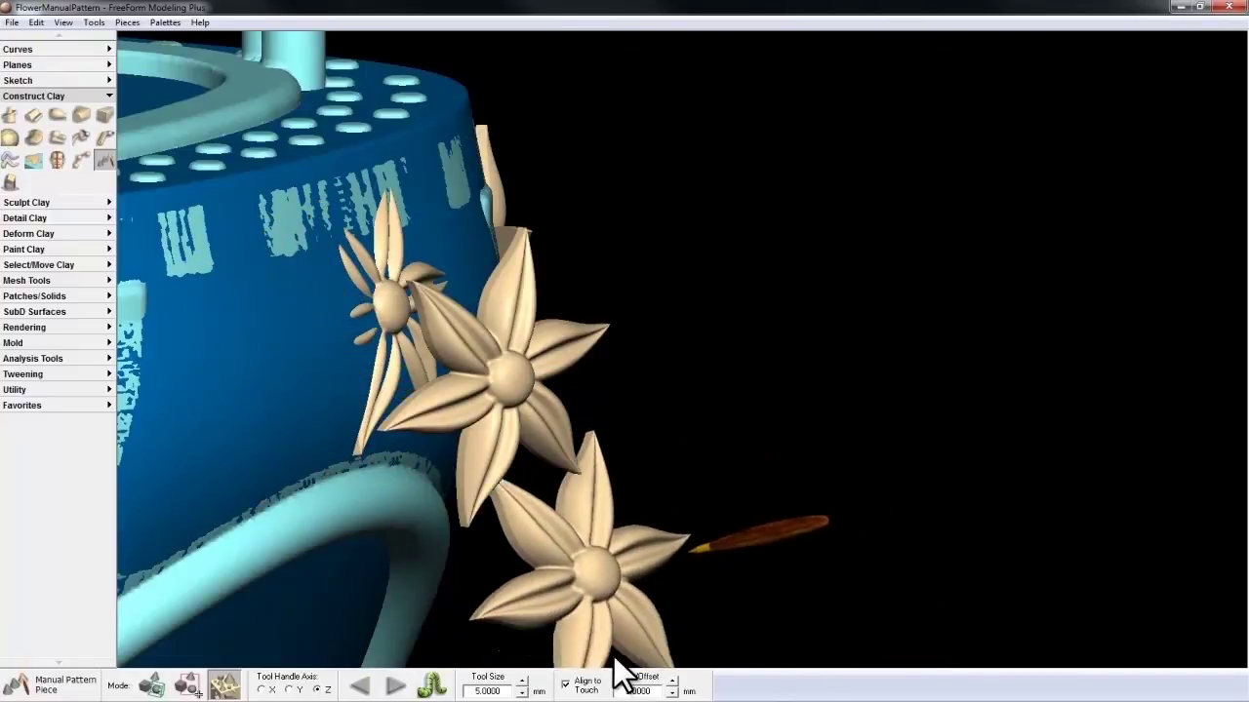
# - Leave the pattern tool and undo the three test flowers placed on the ring
pyautogui.press('Escape')
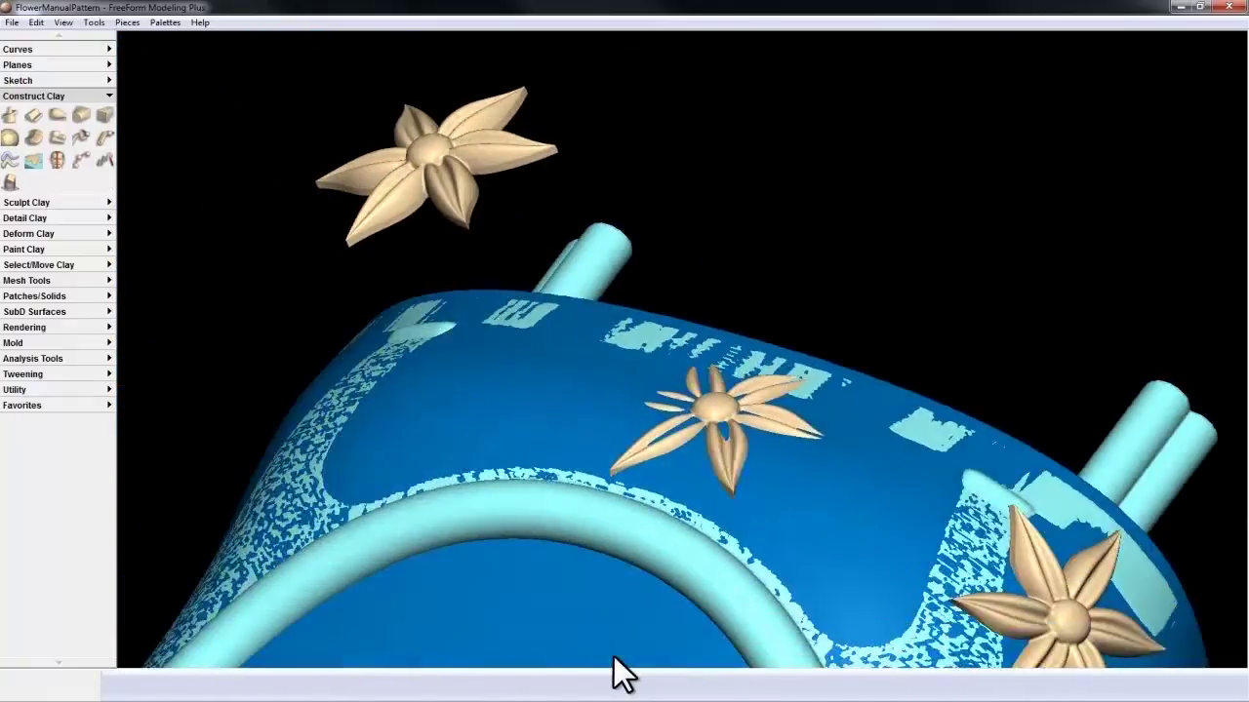
pyautogui.hotkey('ctrl', 'z')
pyautogui.hotkey('ctrl', 'z')
pyautogui.hotkey('ctrl', 'z')
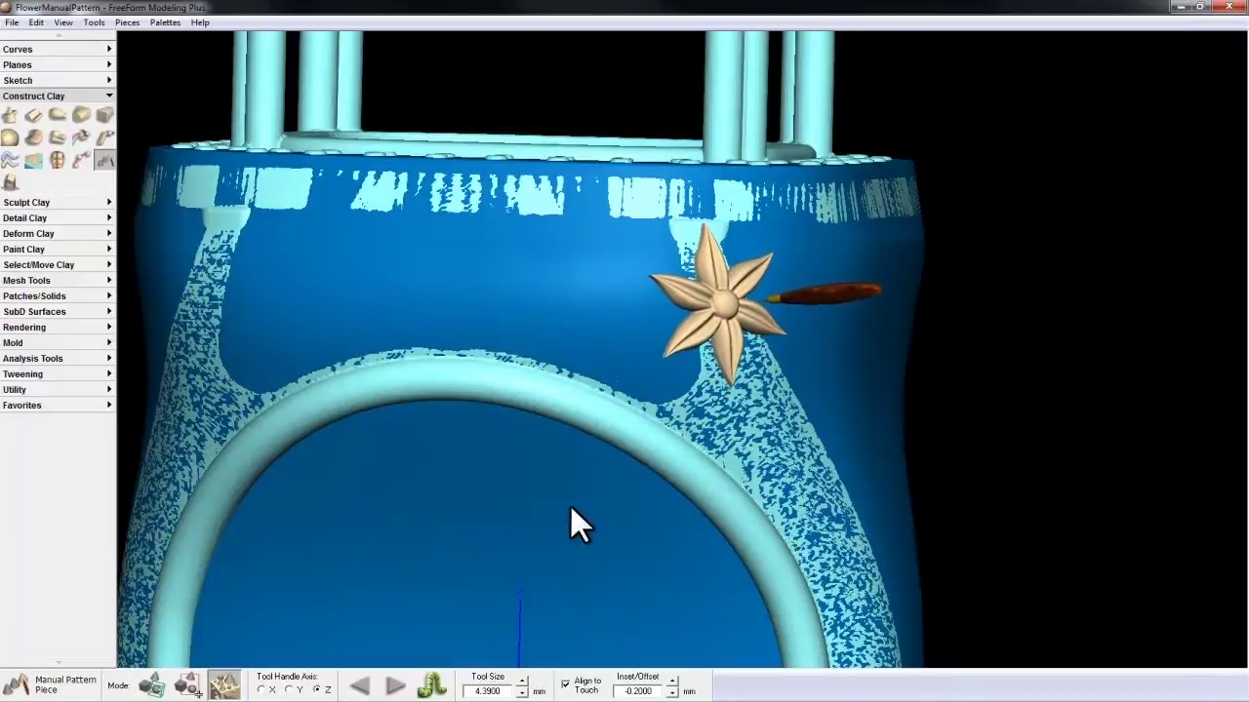
# - Place a flower on the ring shoulder just below the rim, using a 4.39 mm tool size and -0.2 mm inset
pyautogui.press('Escape')
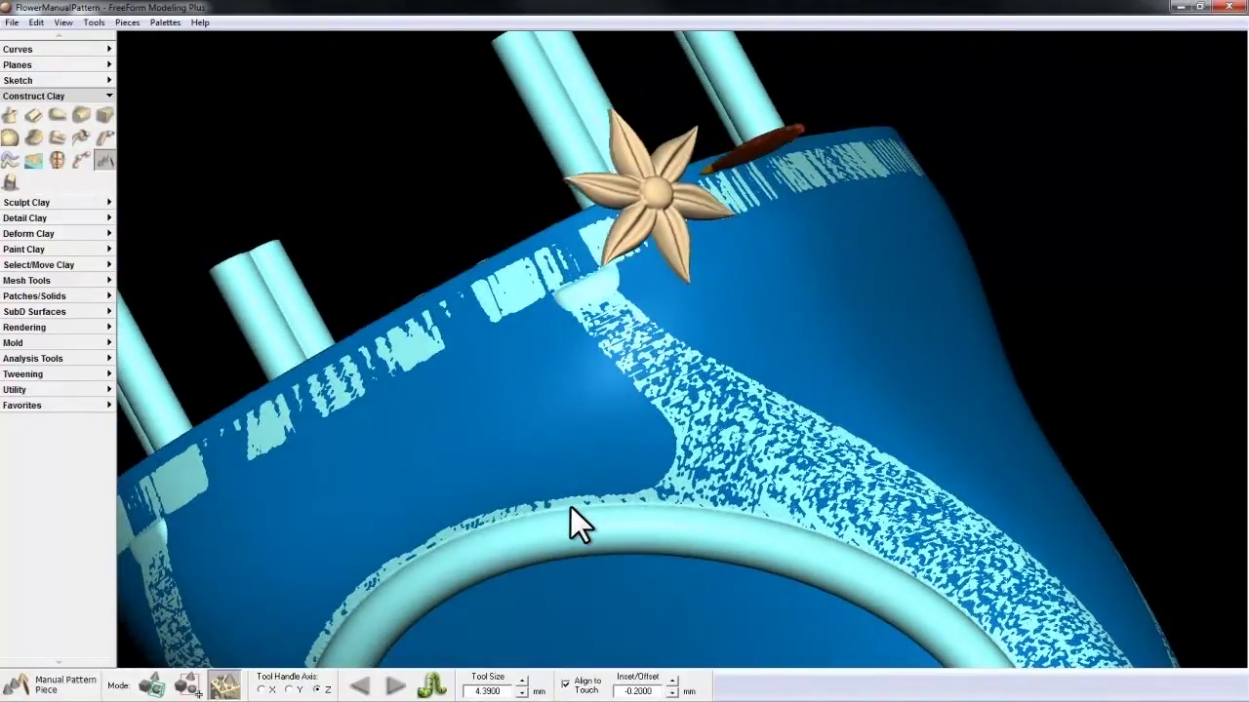
pyautogui.press('i')
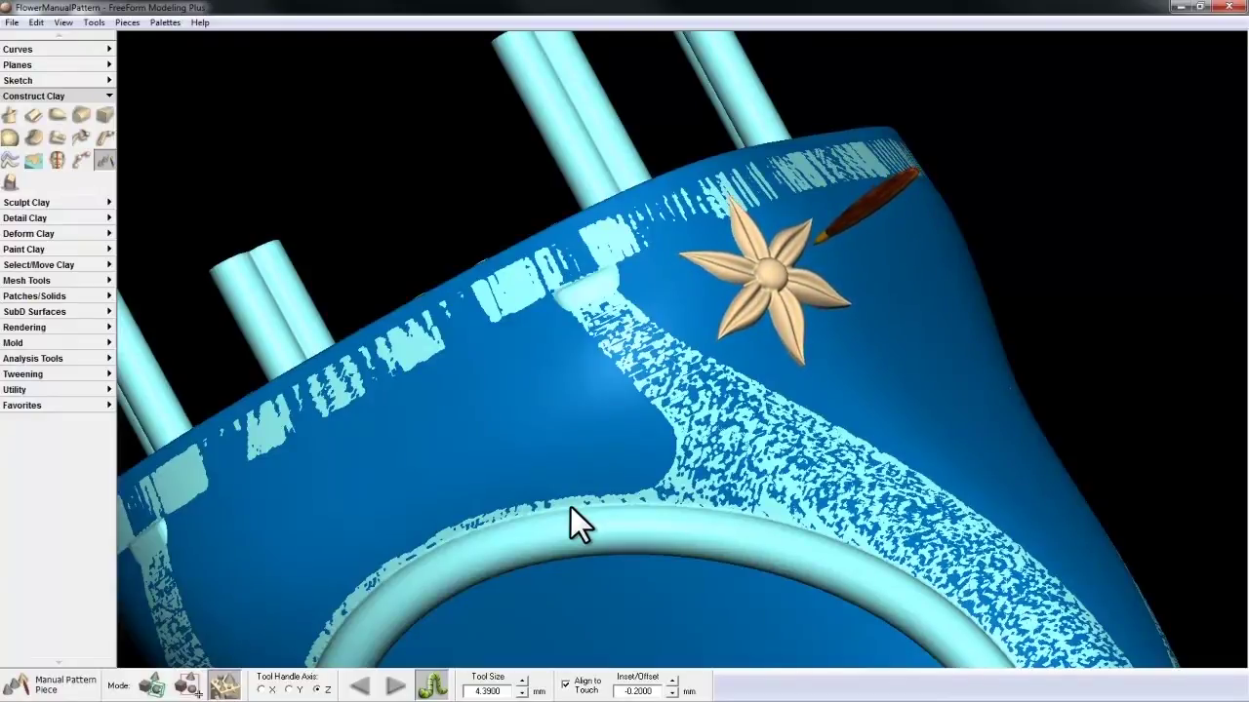
pyautogui.click(771, 273)
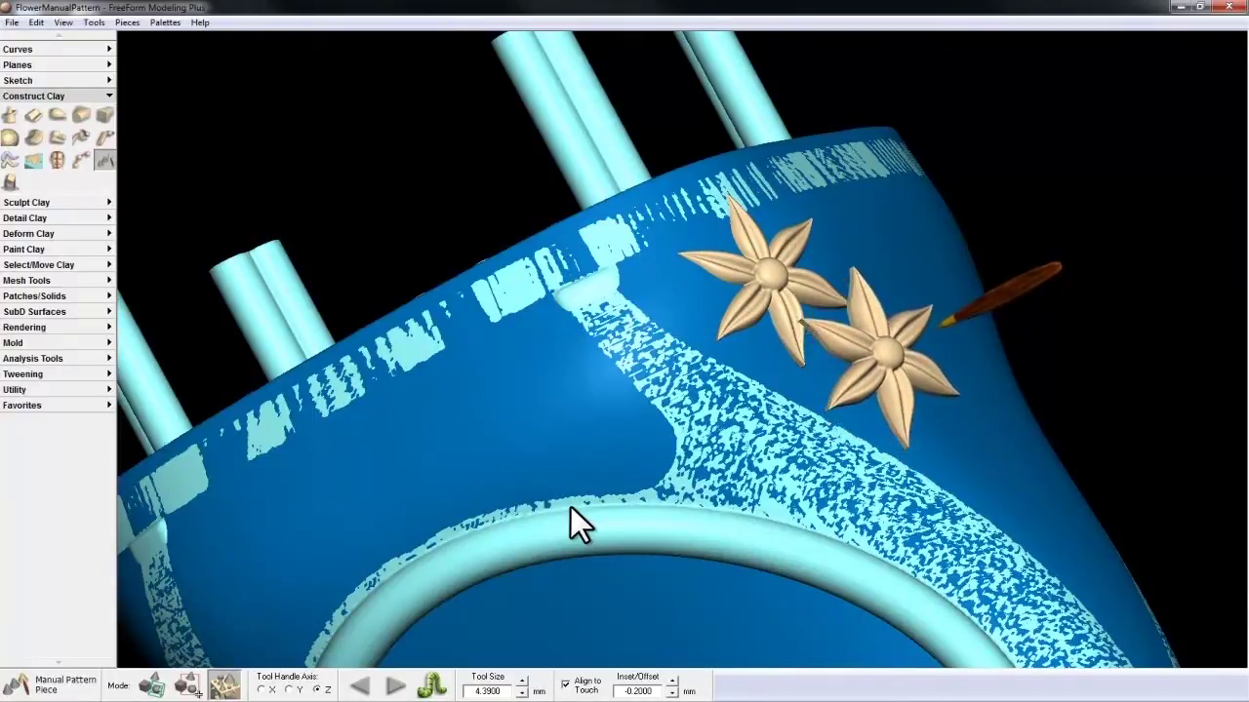
# - Reduce the tool size to 2.44 mm and place a small flower just below the larger one on the ring shoulder
pyautogui.press('-')
pyautogui.press('-')
pyautogui.press('-')
pyautogui.press('-')
pyautogui.press('-')
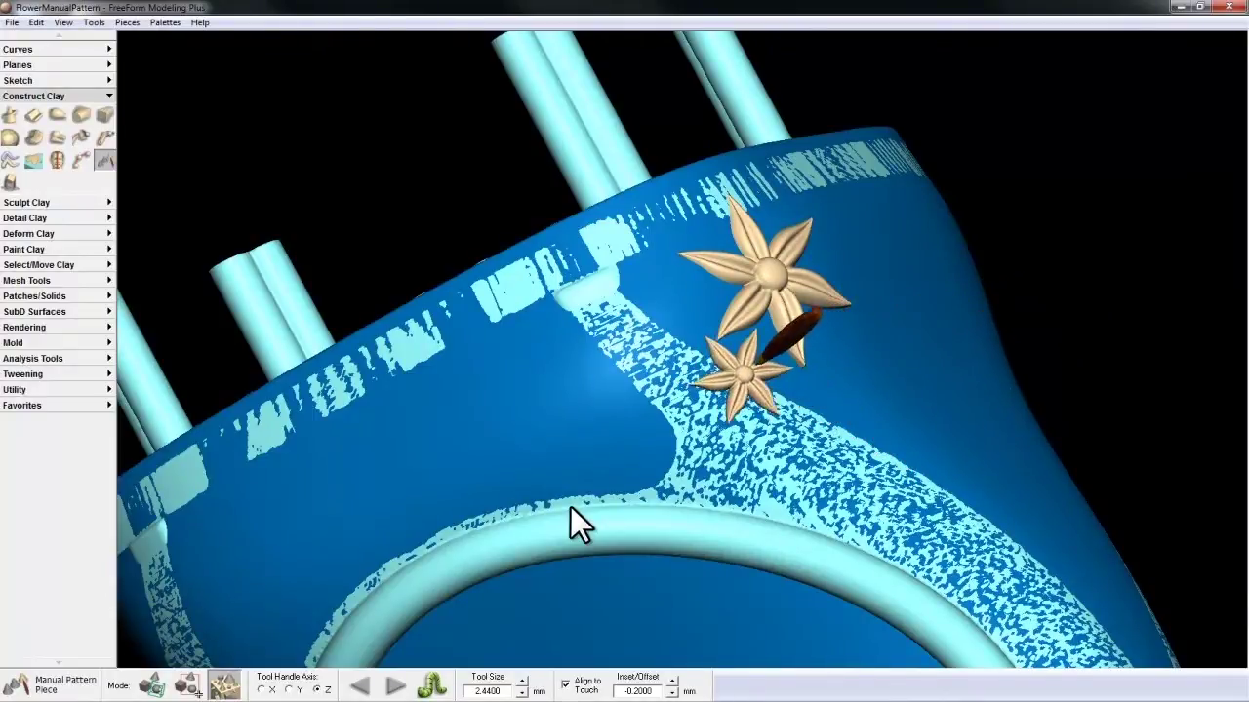
pyautogui.moveTo(746, 354); pyautogui.dragTo(766, 378)
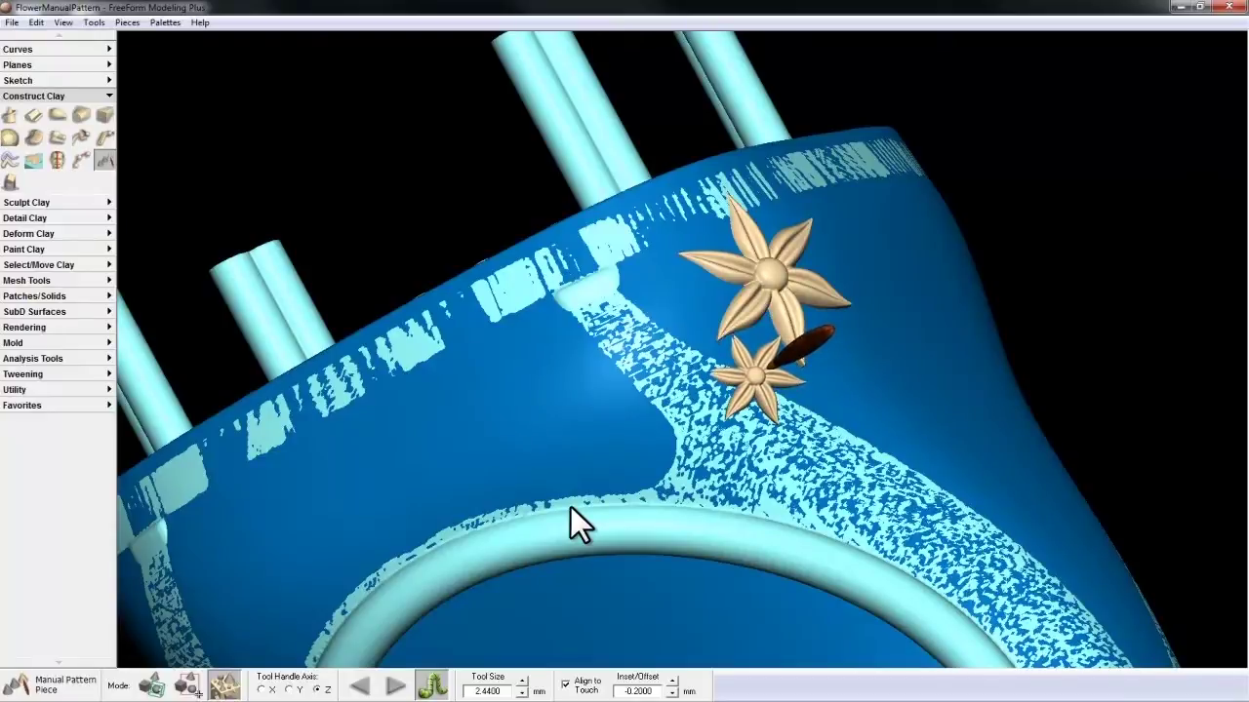
pyautogui.click(756, 376)
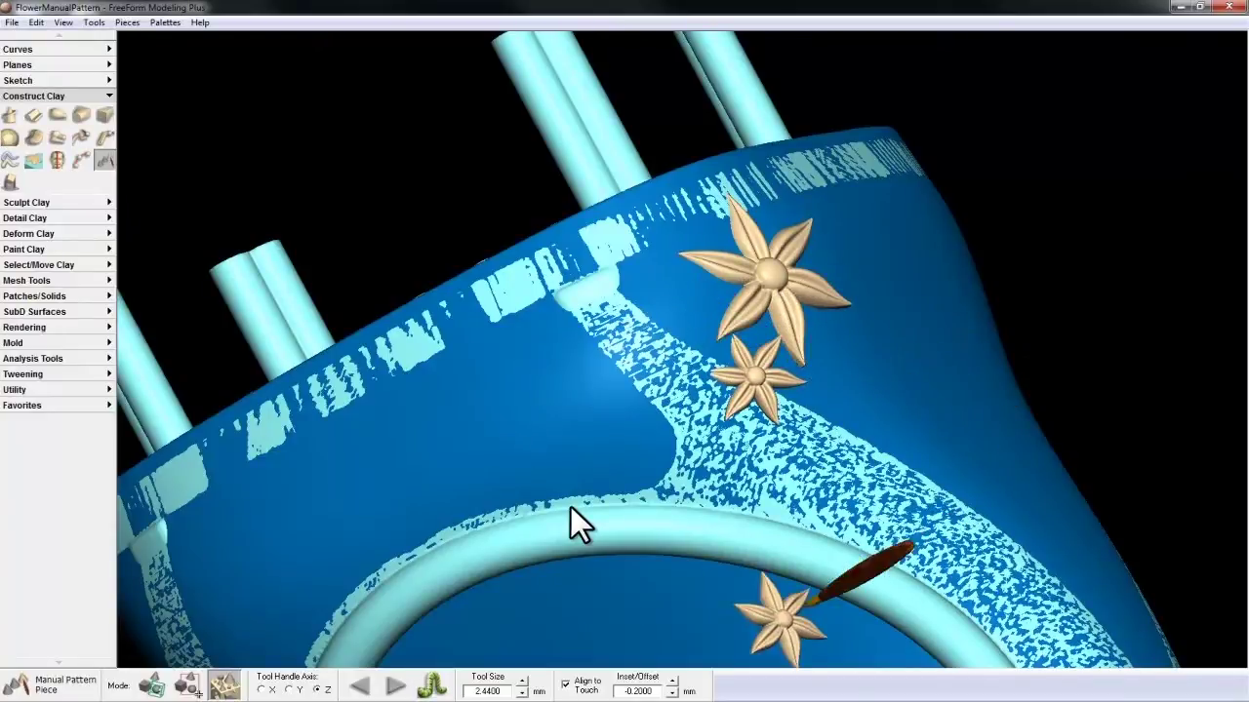
# - Undo the two flowers placed on the ring shoulder
pyautogui.hotkey('ctrl', 'z')
pyautogui.hotkey('ctrl', 'z')
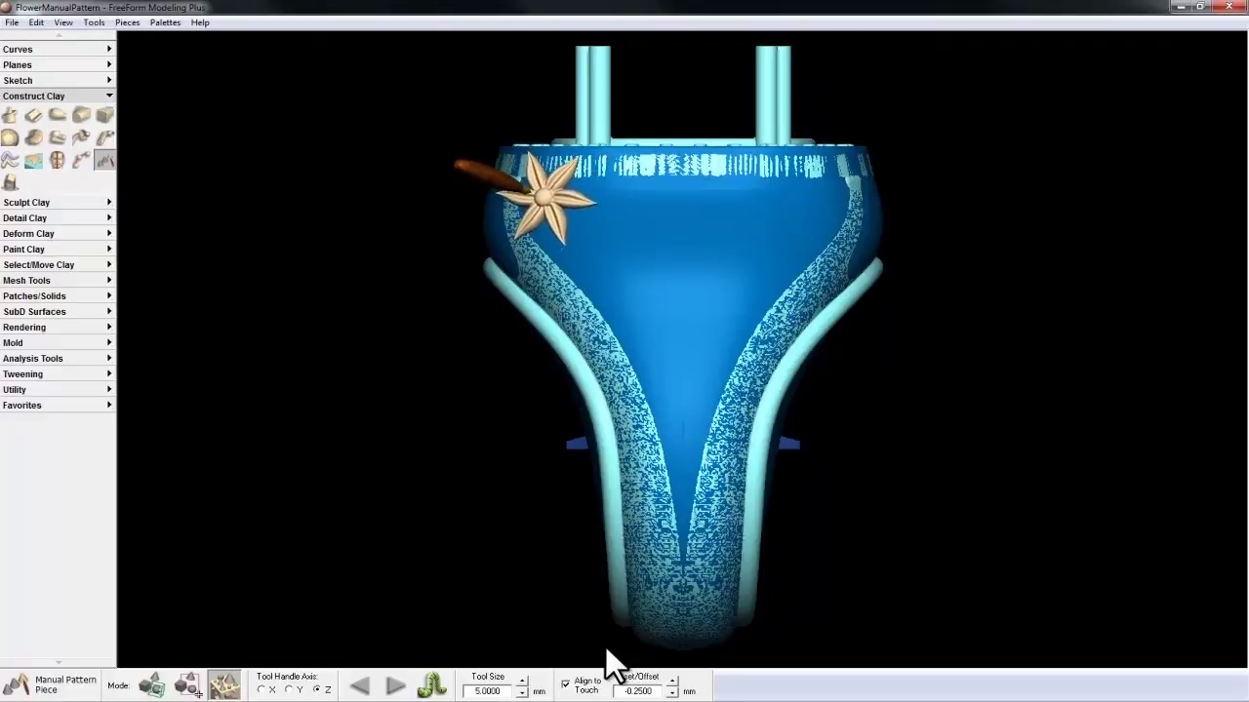
# - Place two flowers, one below the other, along the shoulder's textured edge with a 5 mm tool size and -0.25 mm inset
pyautogui.click(547, 199)
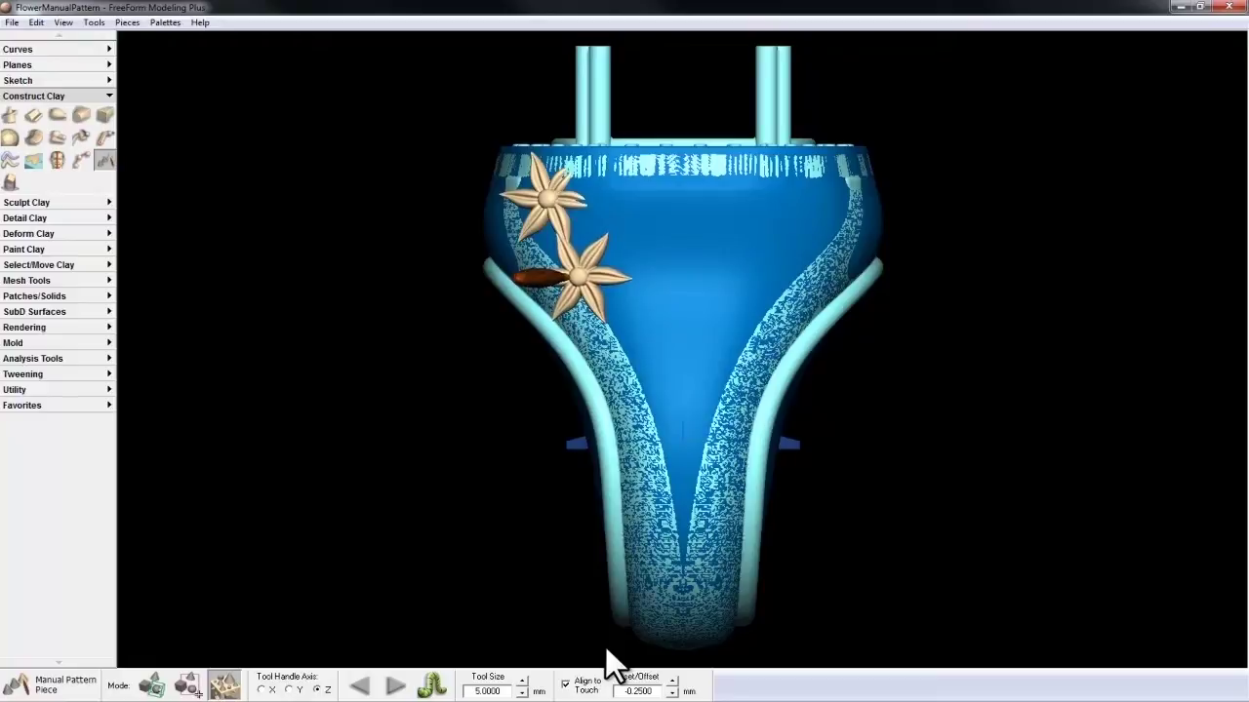
pyautogui.click(580, 276)
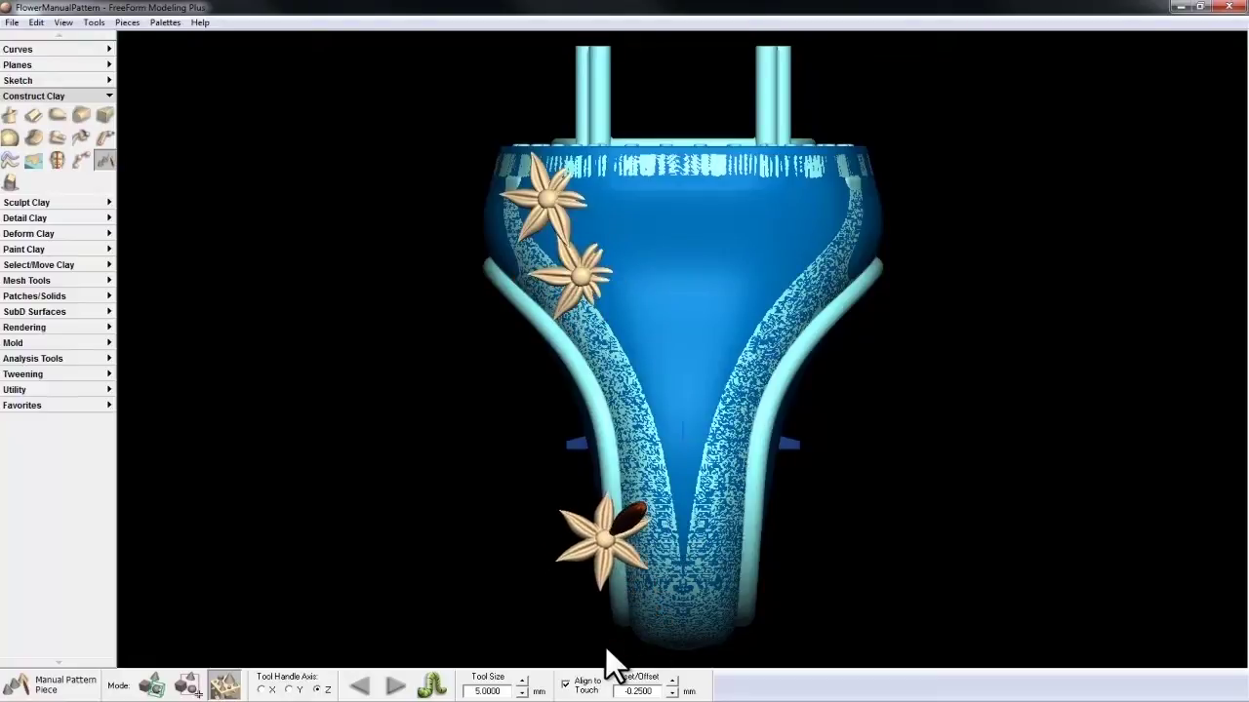
# - Set the tool size to 5.78 mm and place one flower on the shoulder face below the rim and another around on the ring's front
pyautogui.press('+')
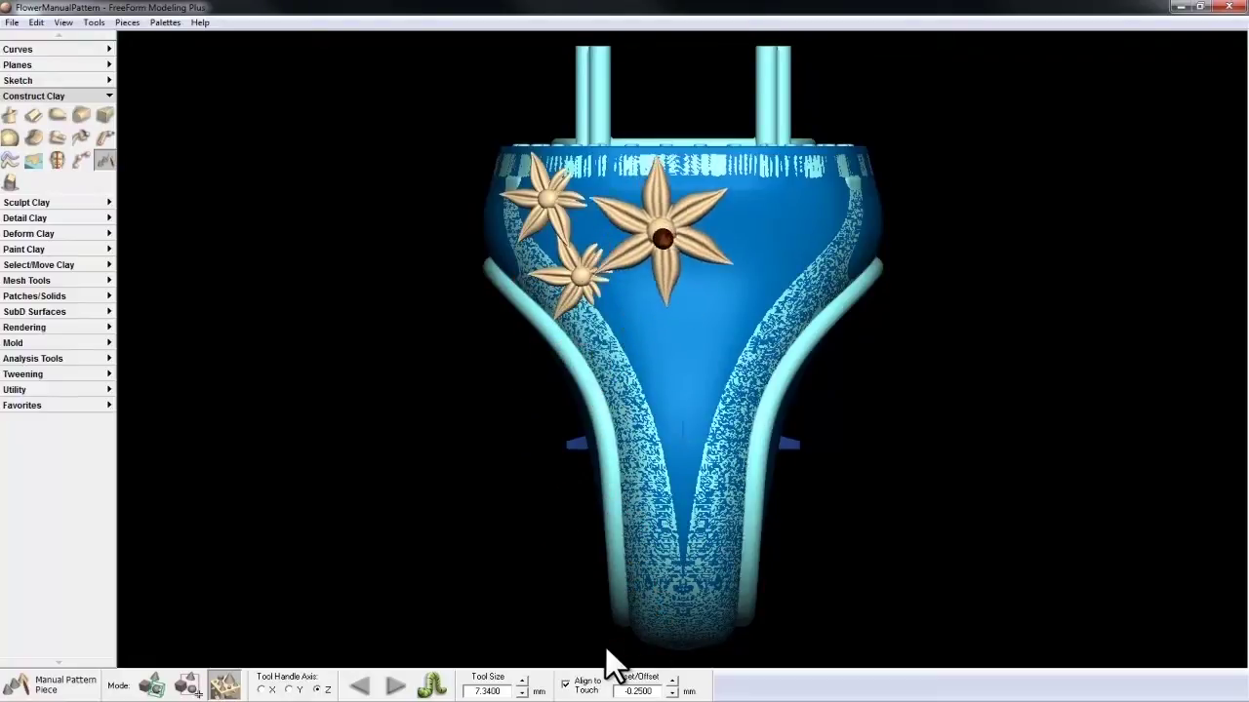
pyautogui.press('-')
pyautogui.press('-')
pyautogui.click(641, 215)
pyautogui.press('Right')
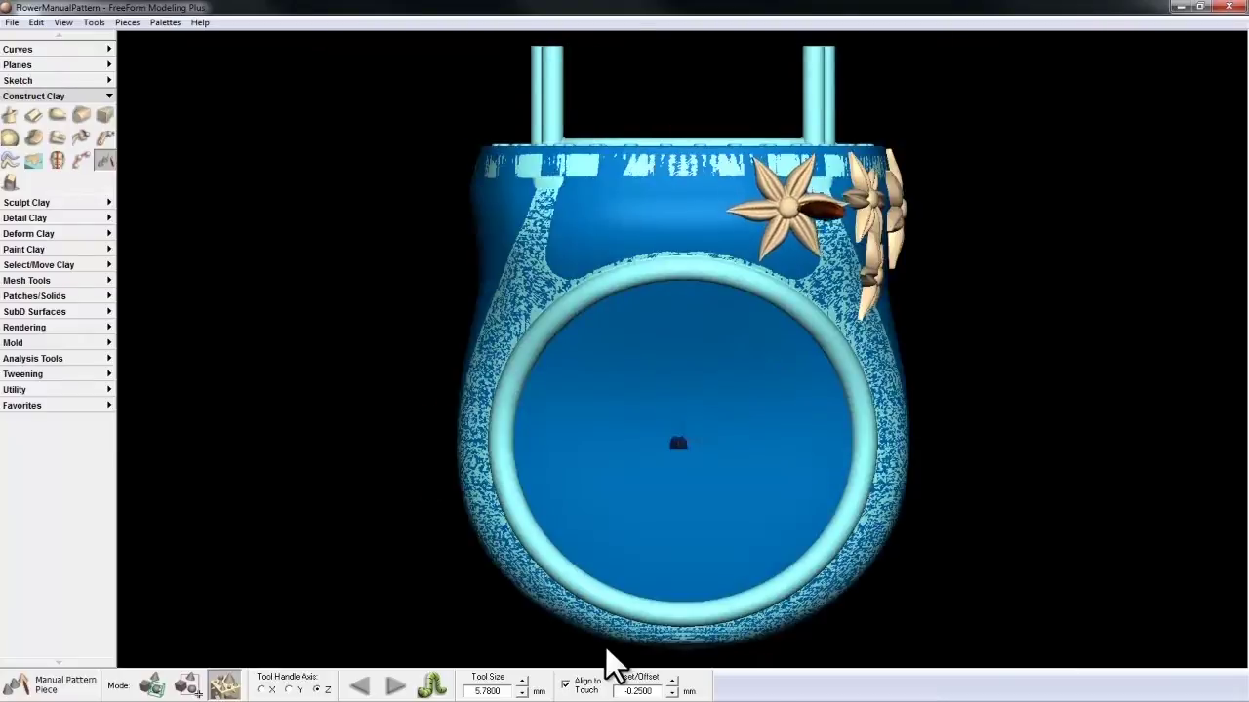
pyautogui.click(788, 206)
# - Reduce the tool size to 3.83 mm and place small flowers below the front flower and lower on the shoulder's textured edge
pyautogui.press('-')
pyautogui.press('-')
pyautogui.press('-')
pyautogui.press('-')
pyautogui.press('-')
pyautogui.press('Left')
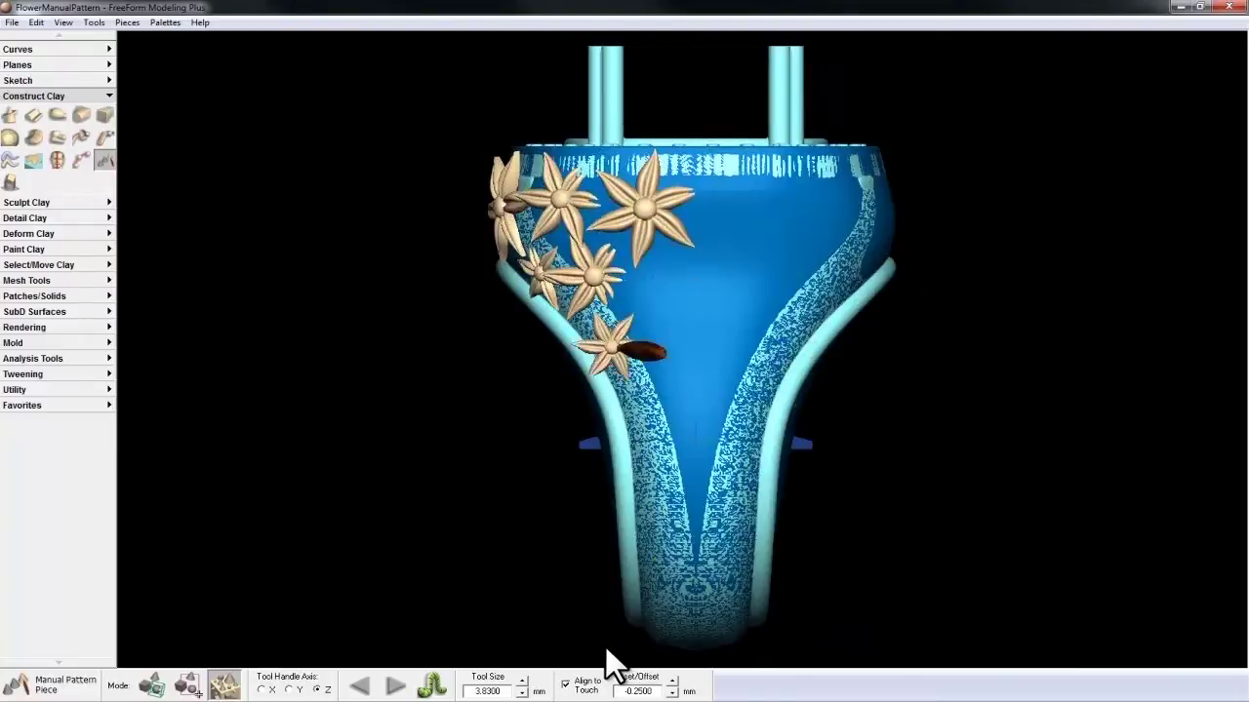
pyautogui.click(629, 339)
# - Set the tool size back to 5 mm and place a flower on the shoulder face beside the lowest small flower
pyautogui.press('+')
pyautogui.press('+')
pyautogui.press('+')
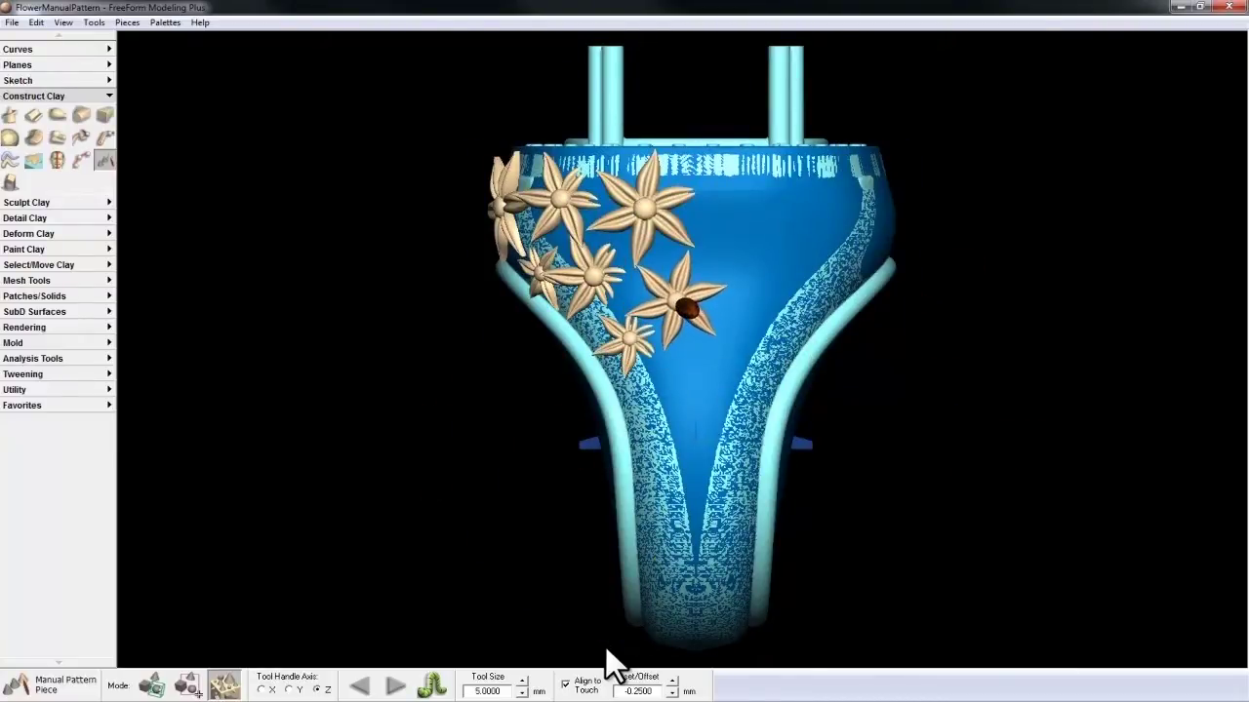
pyautogui.click(675, 298)
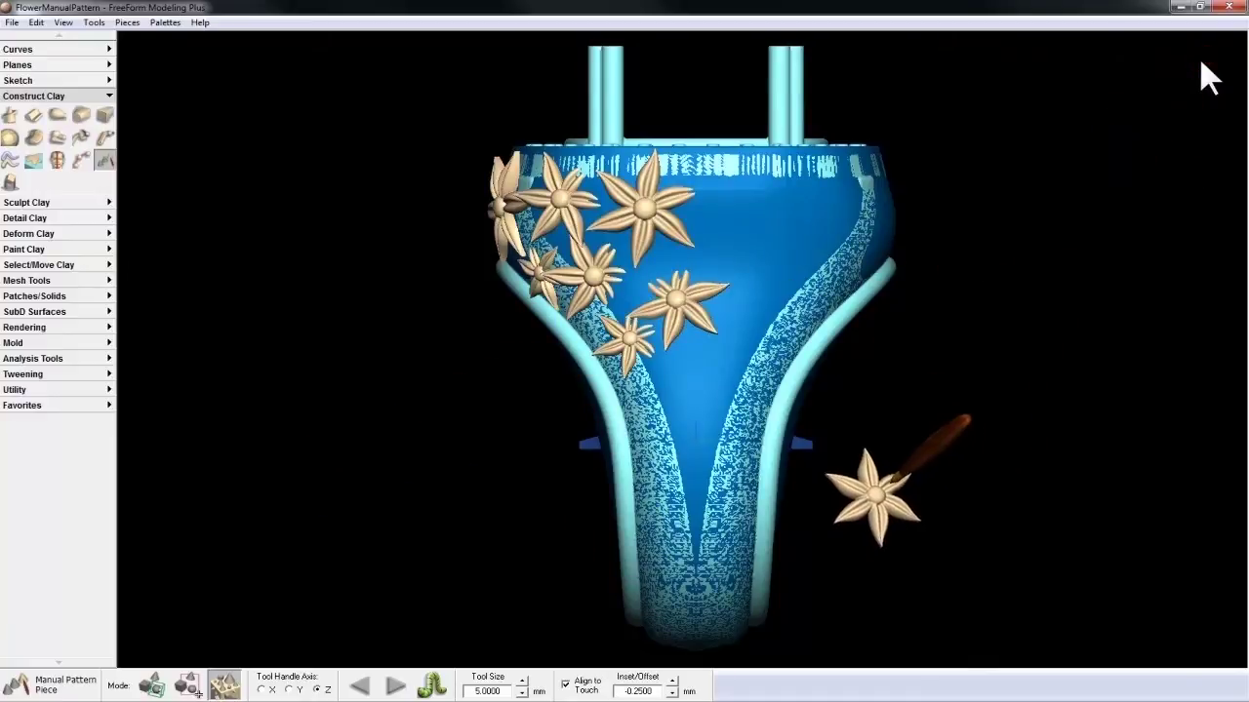
# - Open the object list and expand the Manual Pattern folder to show the individual flower pieces
pyautogui.press('o')
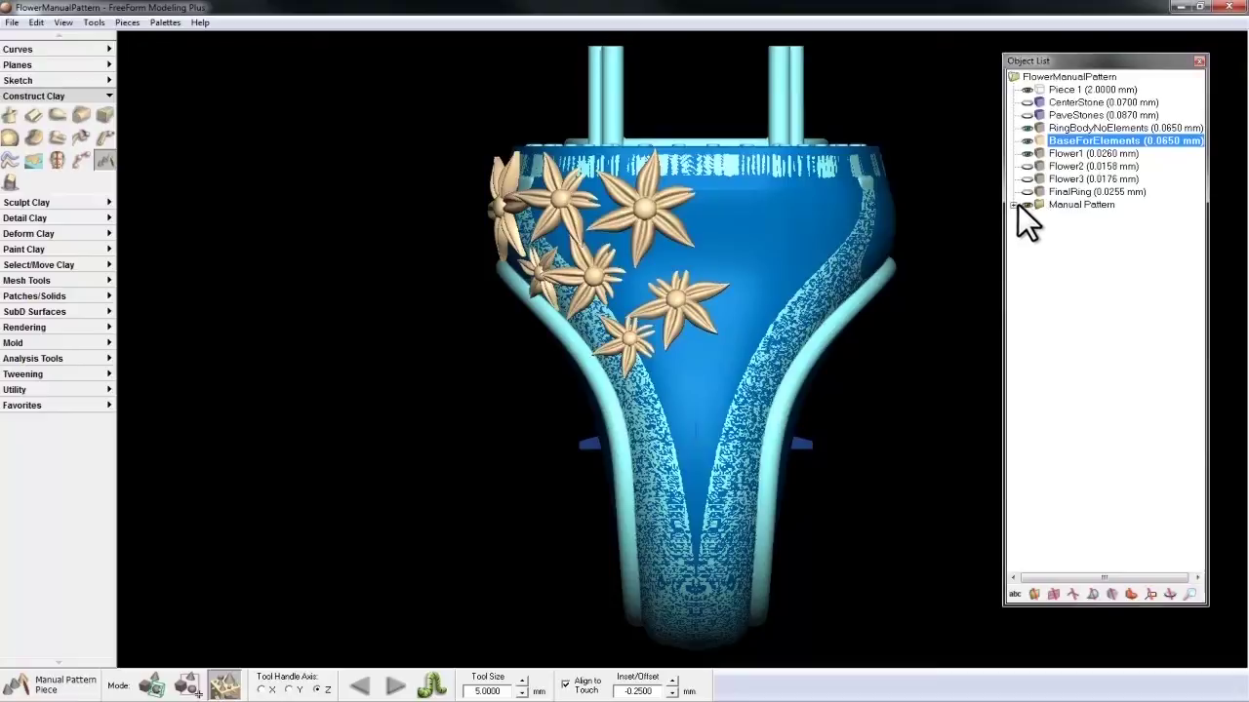
pyautogui.click(1015, 204)
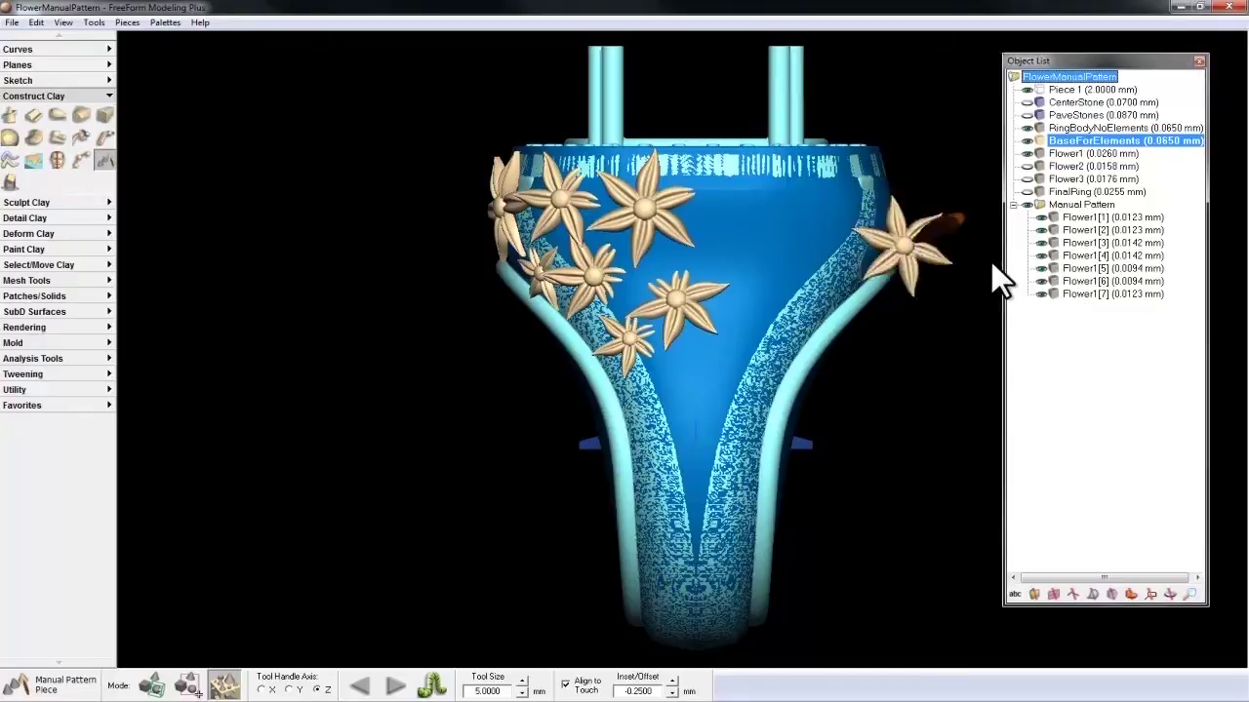
# - Make Flower1[7] the active piece and pull its sunken petals out with the Tug tool at 7.28 mm diameter
pyautogui.click(44, 95)
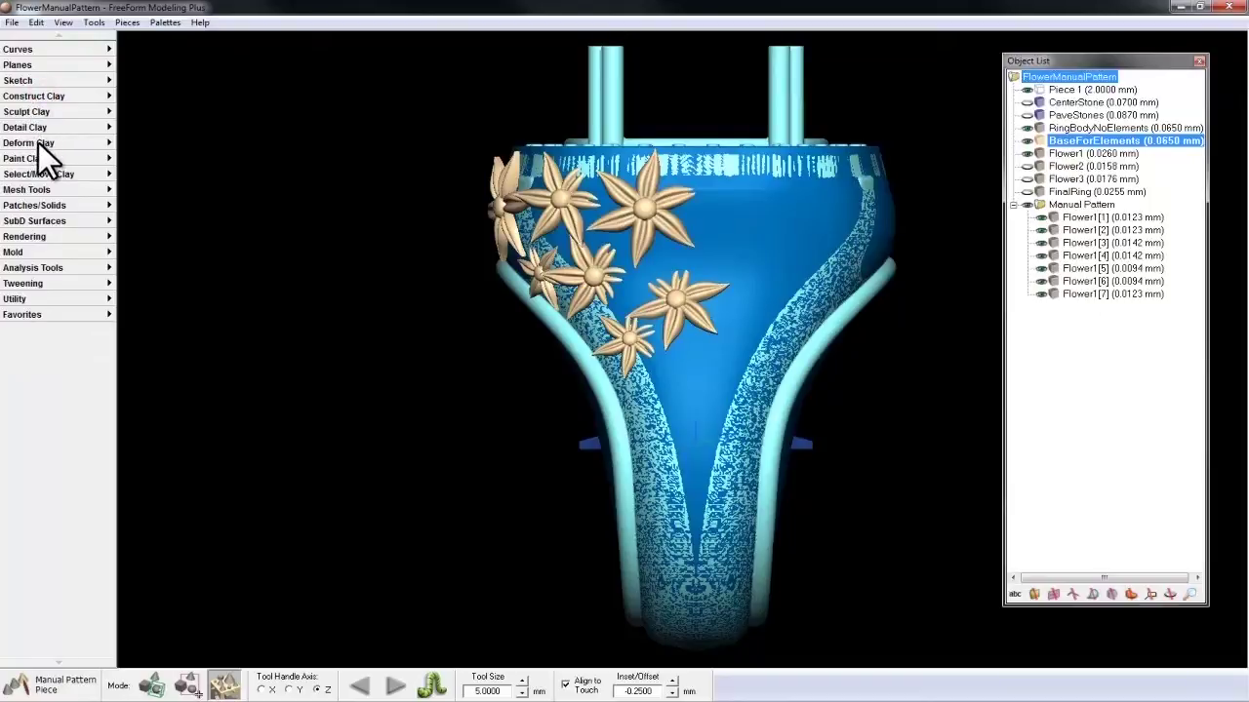
pyautogui.click(38, 143)
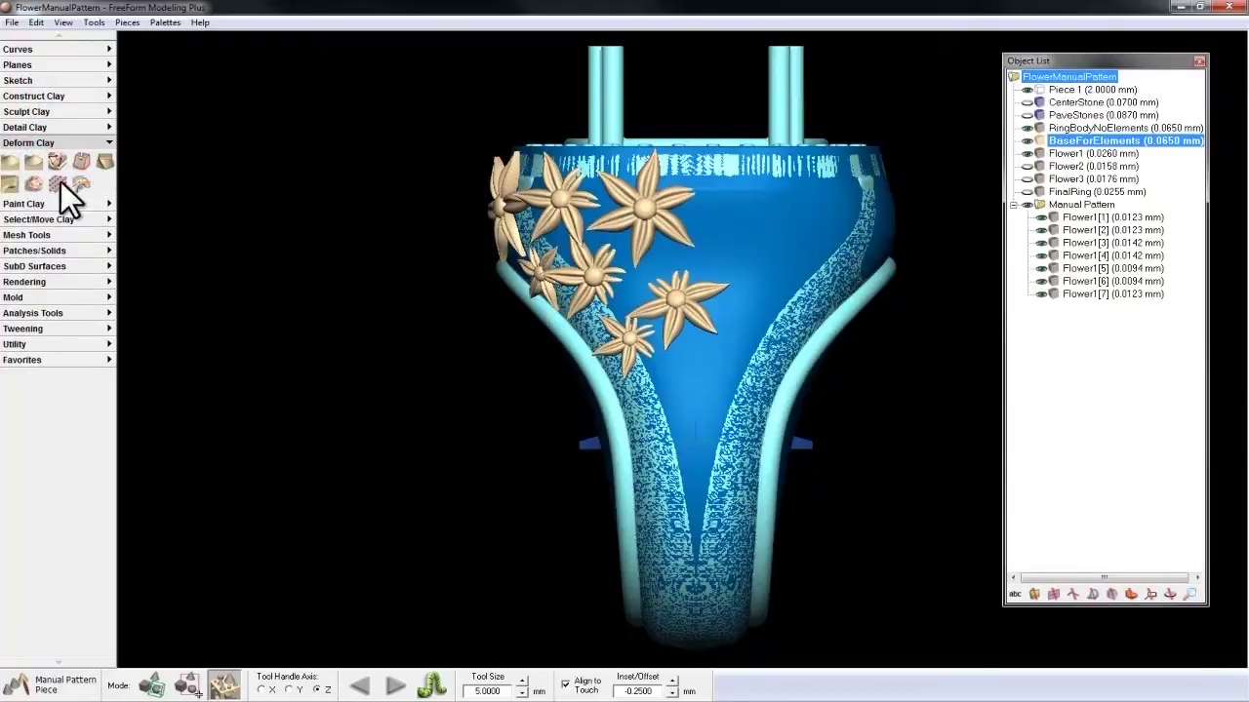
pyautogui.click(16, 163)
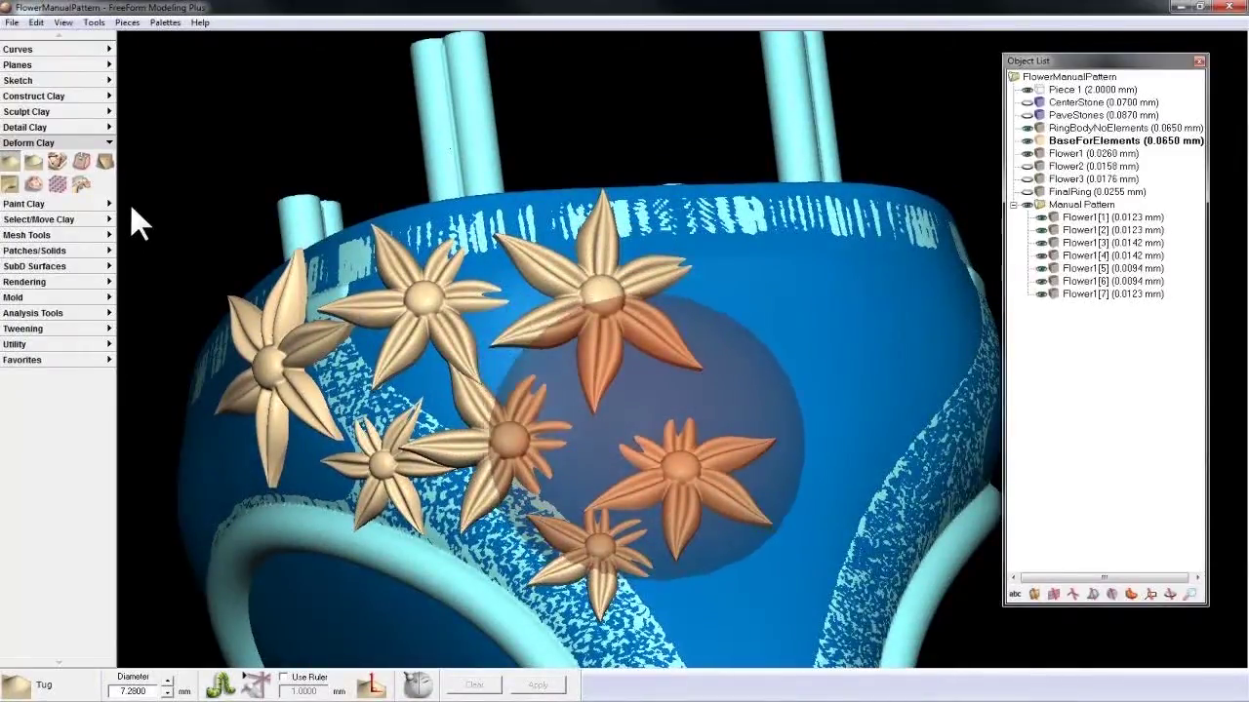
pyautogui.press('a')
pyautogui.click(661, 447)
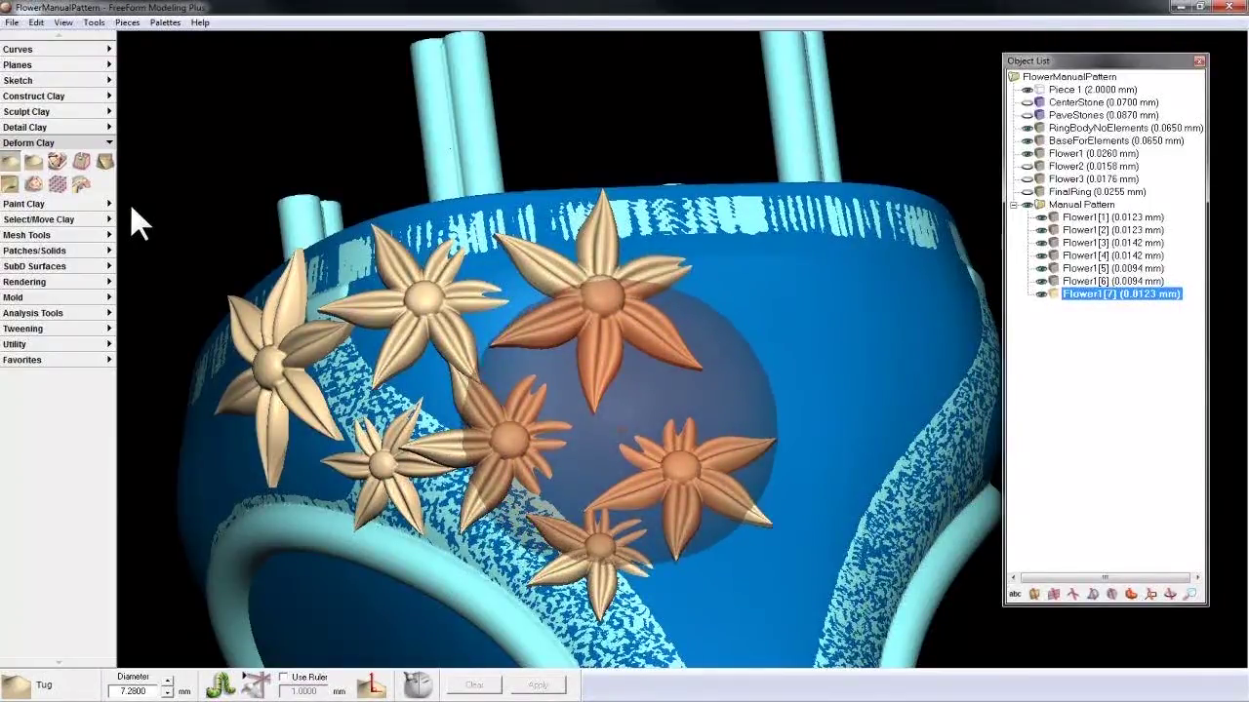
pyautogui.moveTo(622, 432)
pyautogui.mouseDown()
pyautogui.moveTo(611, 412)
pyautogui.moveTo(661, 406)
pyautogui.mouseUp()
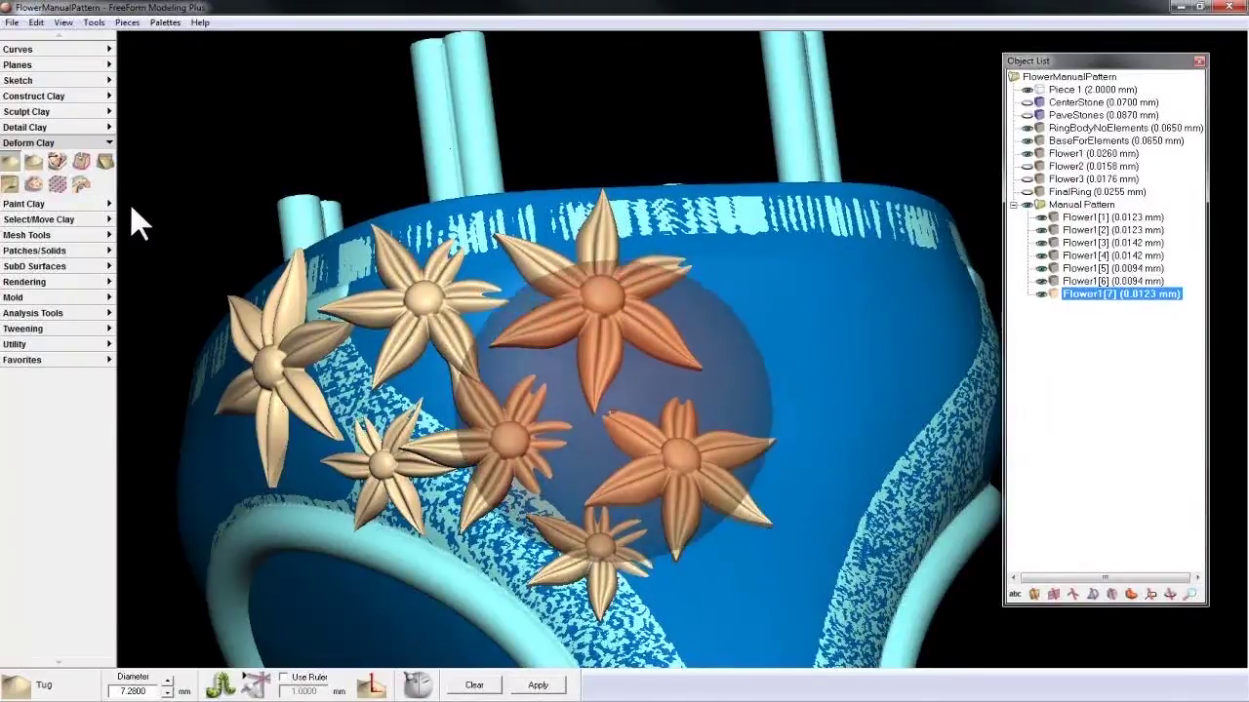
pyautogui.press('Escape')
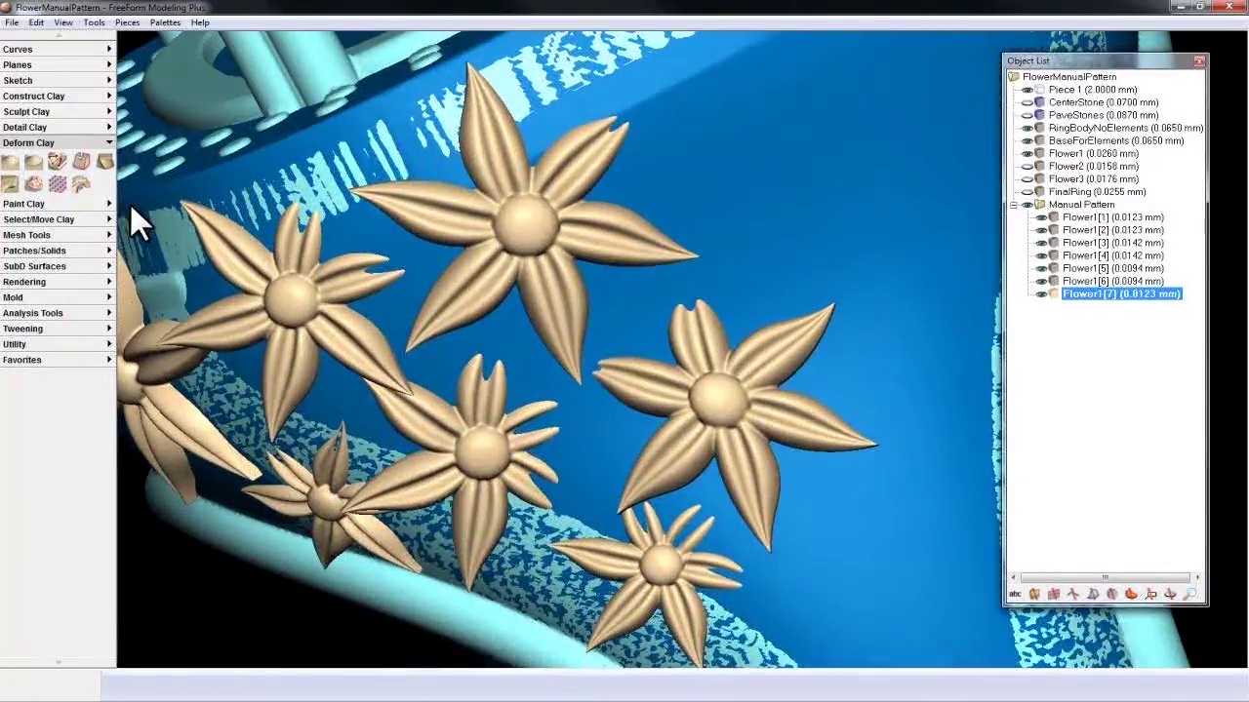
# - Delete the Manual Pattern folder together with all the flowers placed on the ring
pyautogui.press('t')
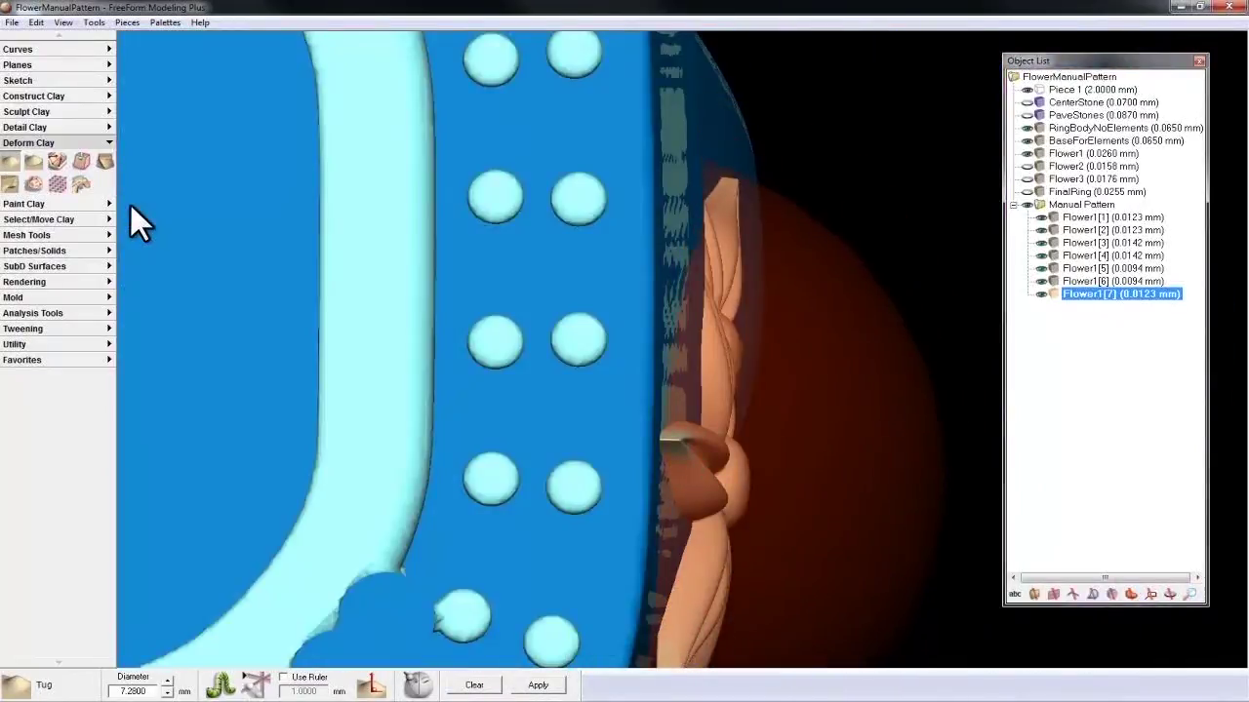
pyautogui.press('Home')
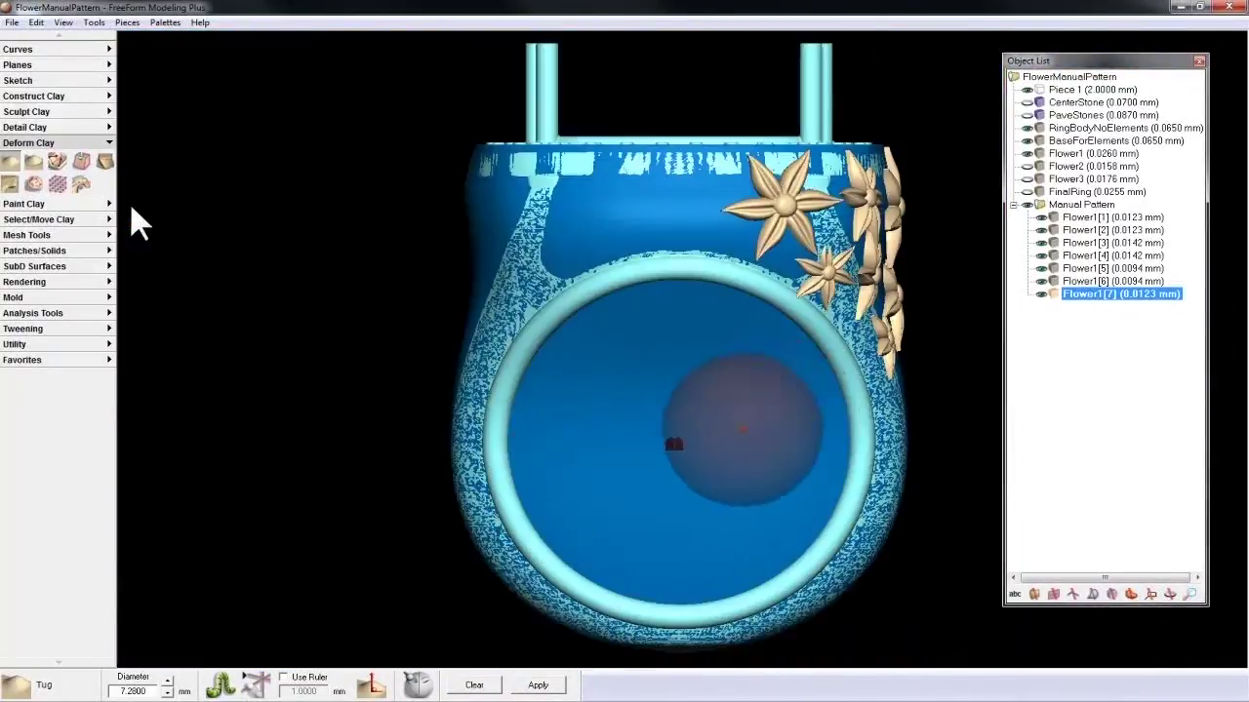
pyautogui.press('Right')
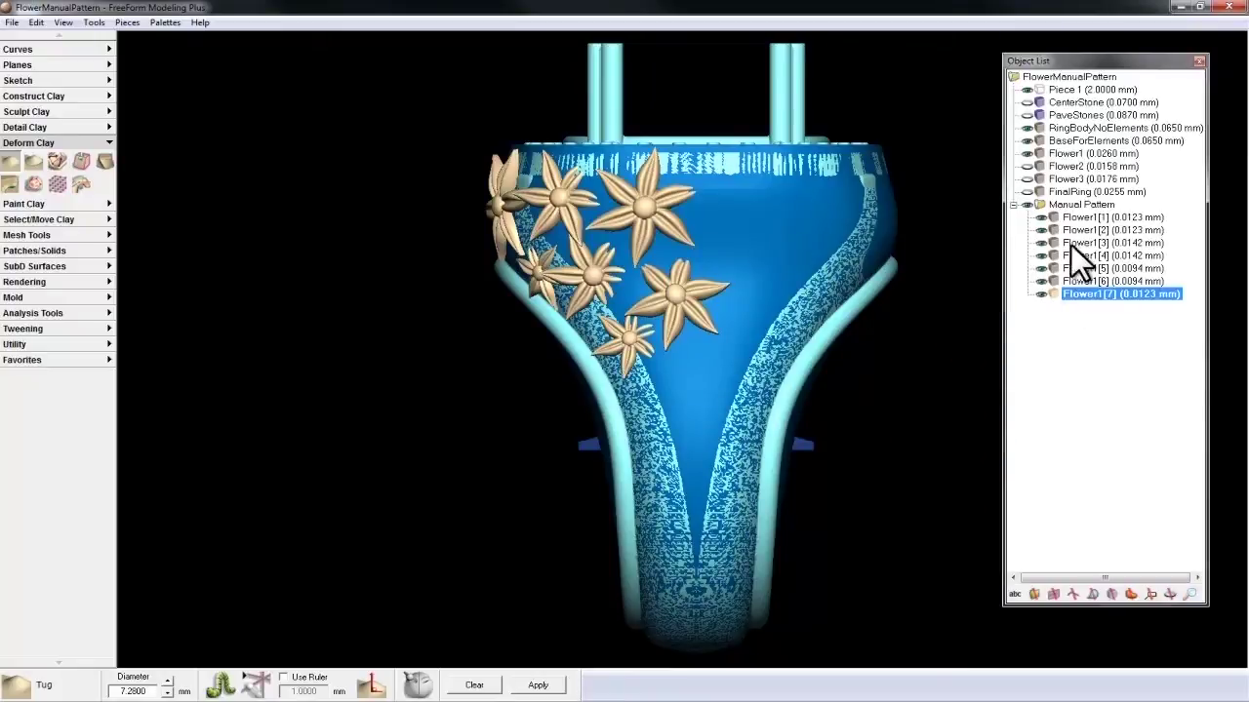
pyautogui.rightClick(1043, 205)
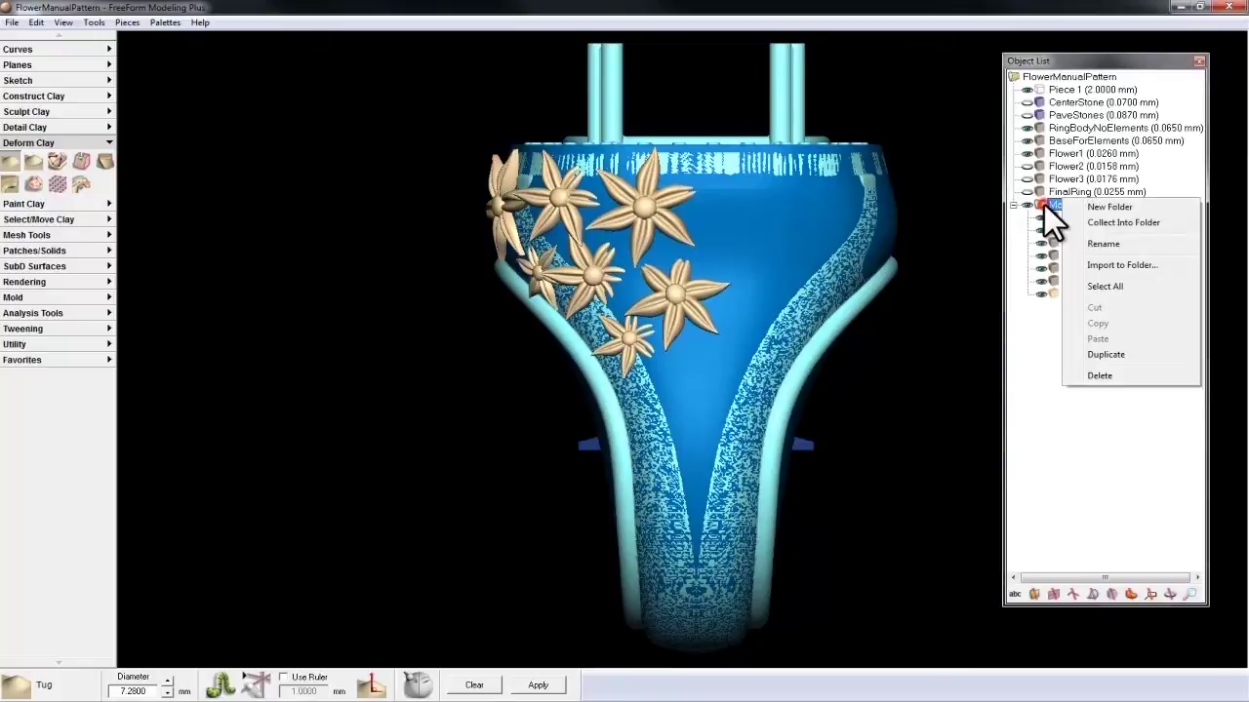
pyautogui.click(1098, 376)
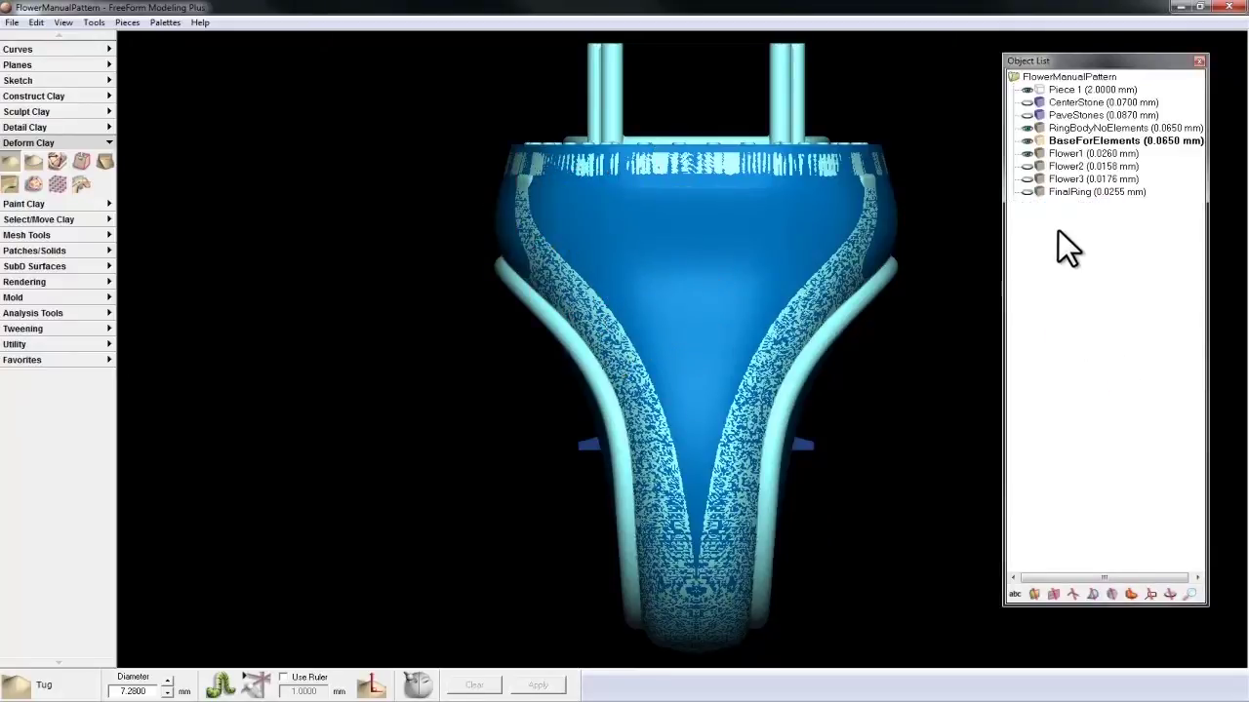
# - Hide the BaseForElements and RingBodyNoElements pieces so only Flower1 remains displayed
pyautogui.click(1026, 140)
pyautogui.click(1025, 128)
pyautogui.press('t')
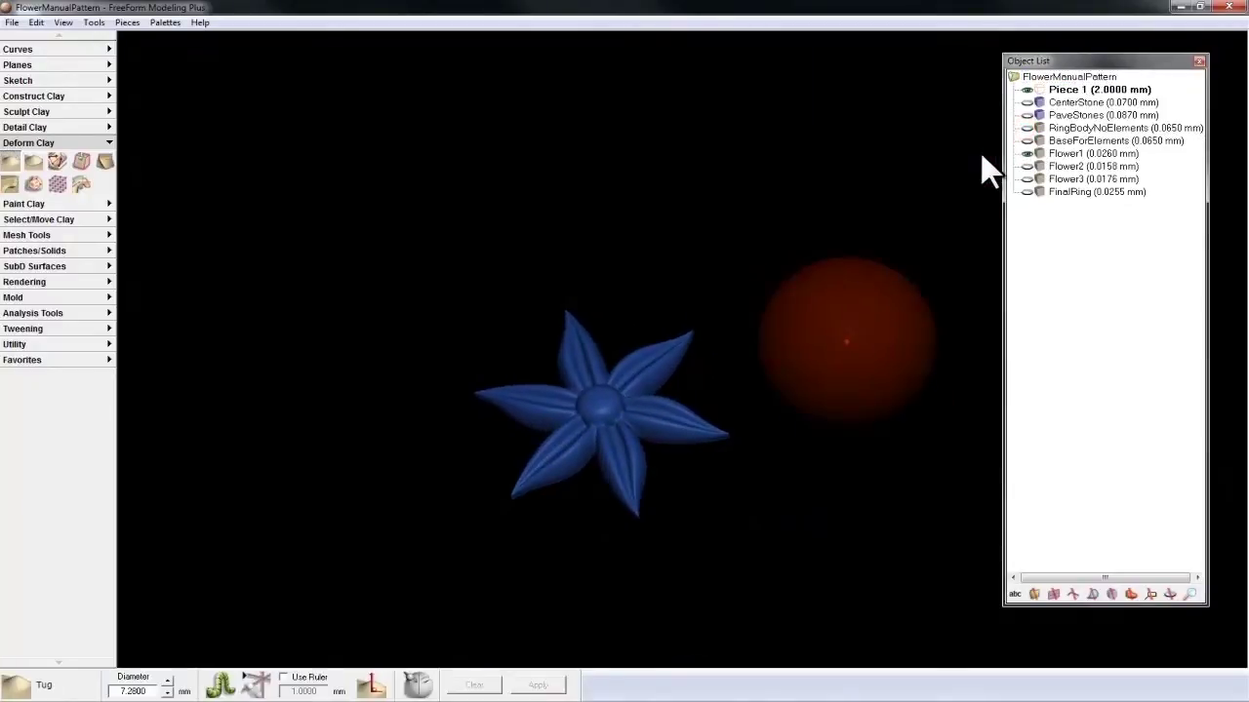
# - View Flower2 and Flower3 on their own, and display Flower1, Flower2 and Flower3 together
pyautogui.click(1024, 153)
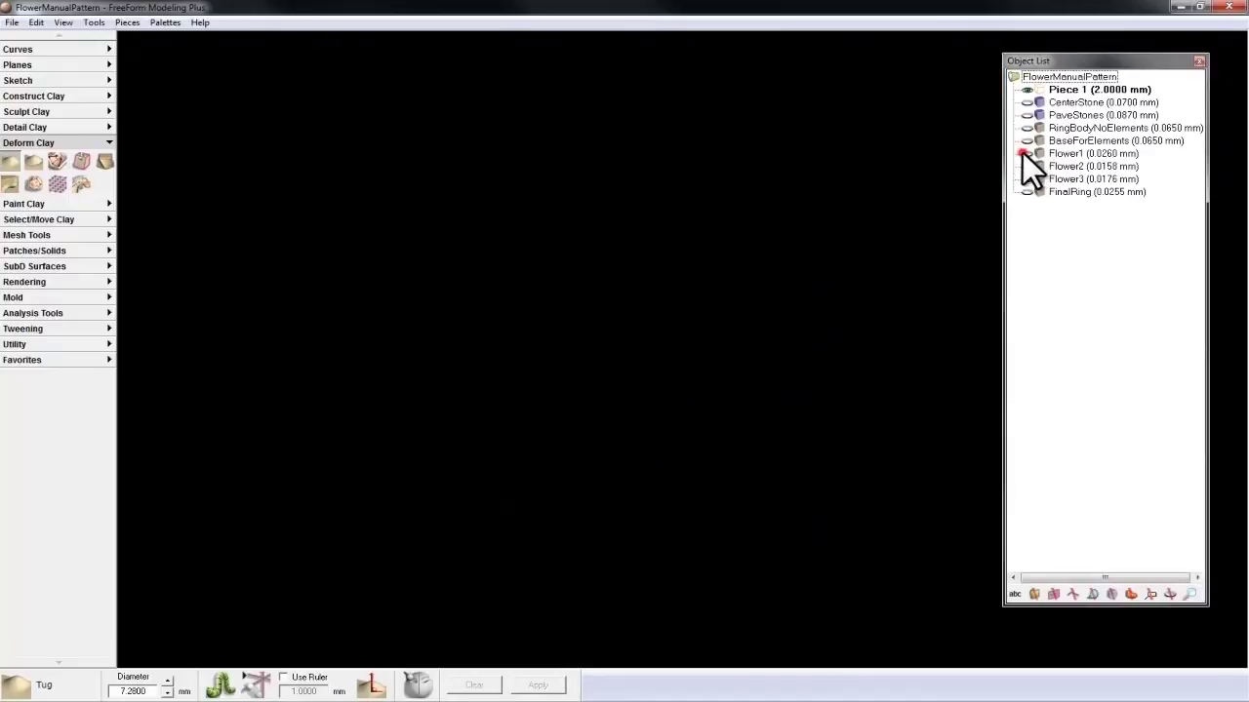
pyautogui.click(1028, 166)
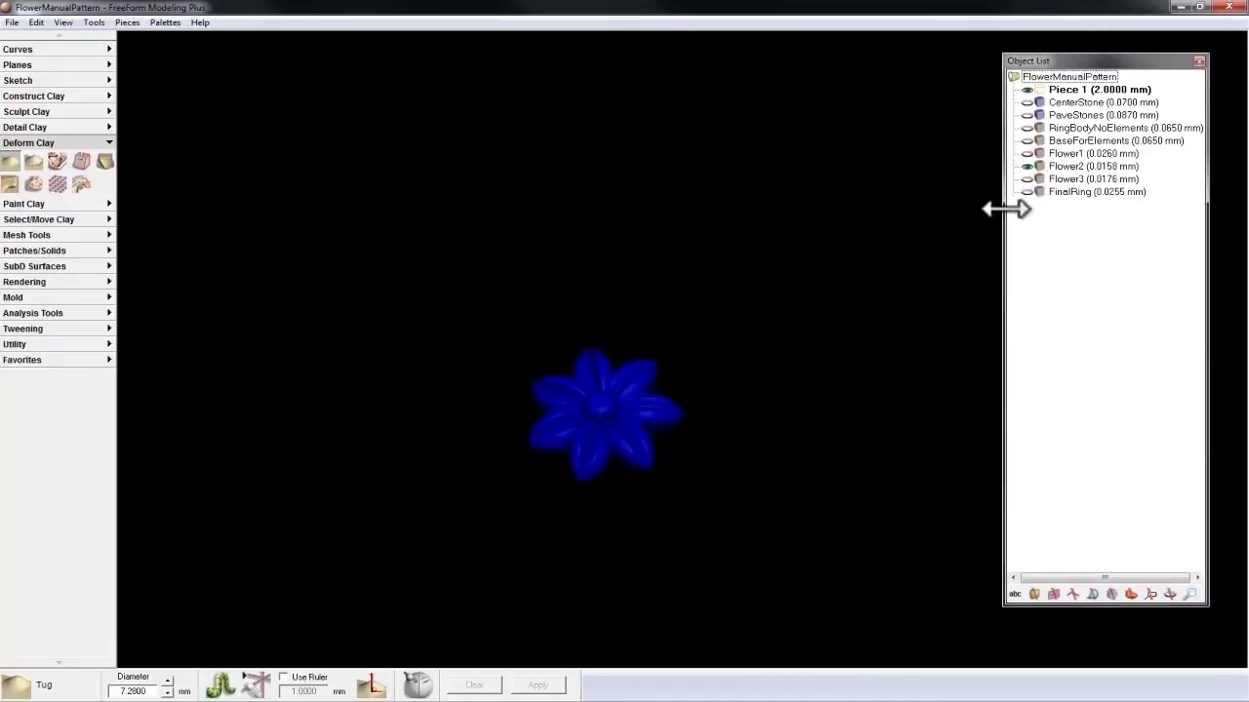
pyautogui.click(1027, 166)
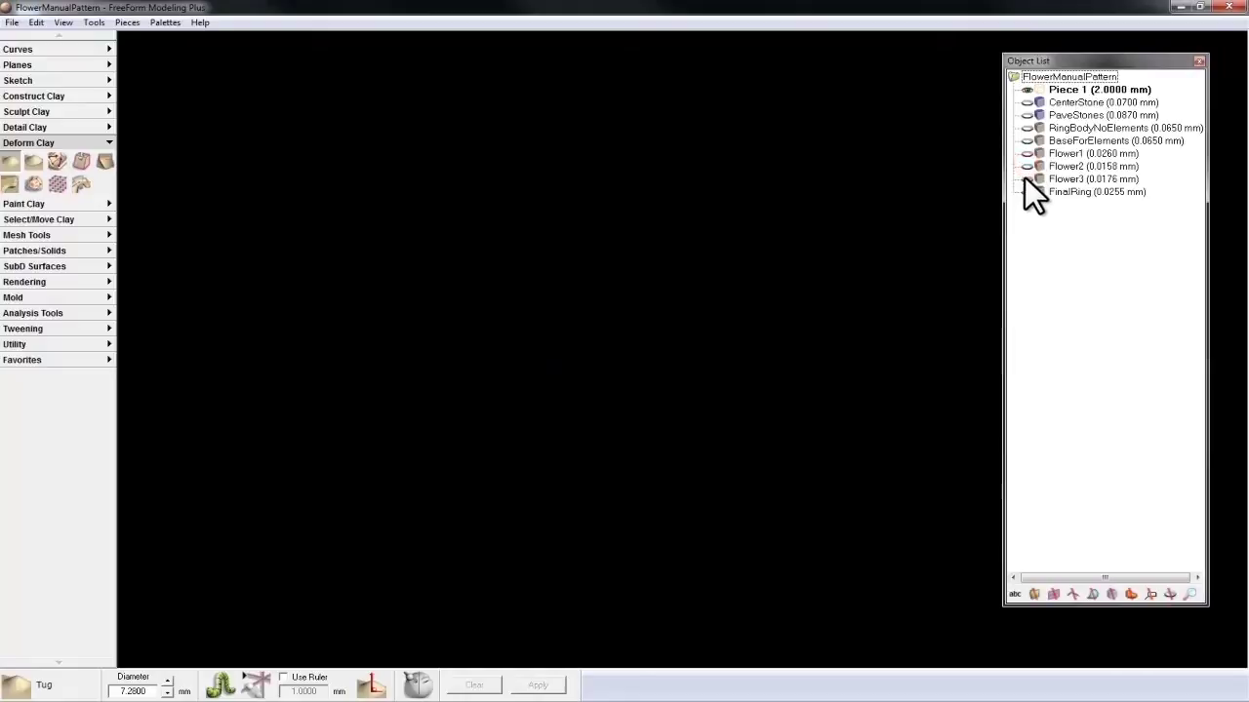
pyautogui.click(1025, 178)
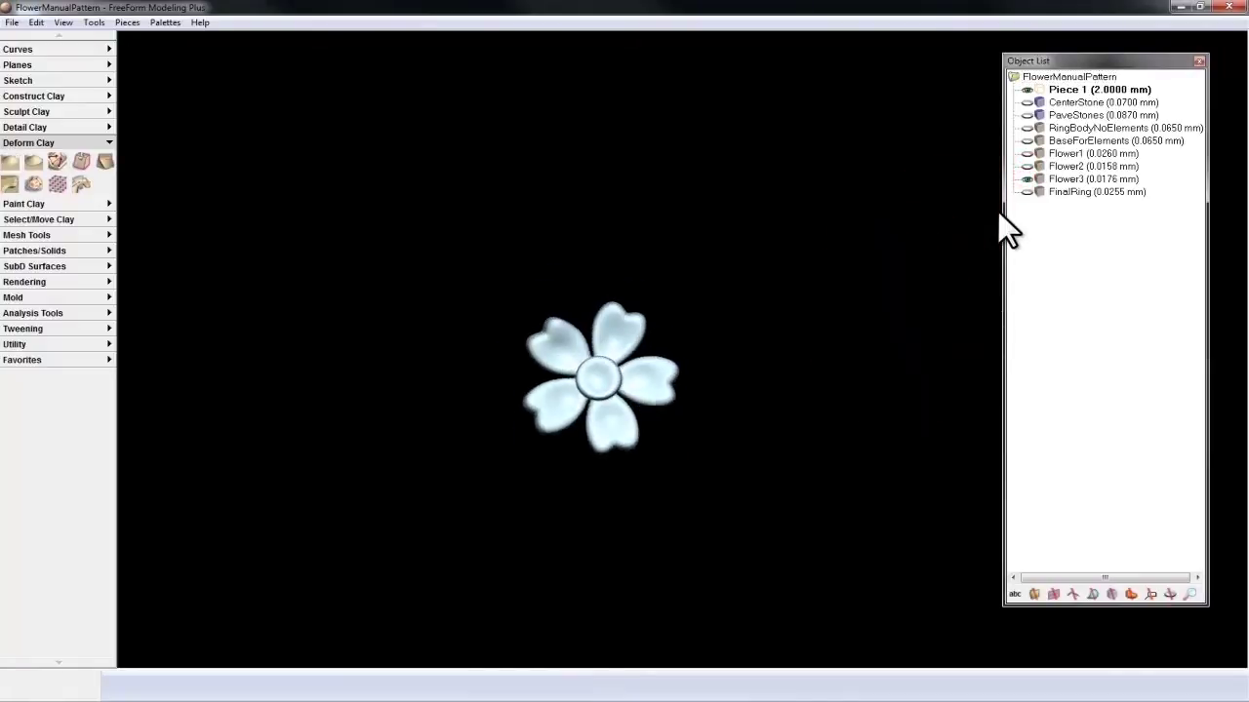
pyautogui.click(1027, 166)
pyautogui.click(1027, 153)
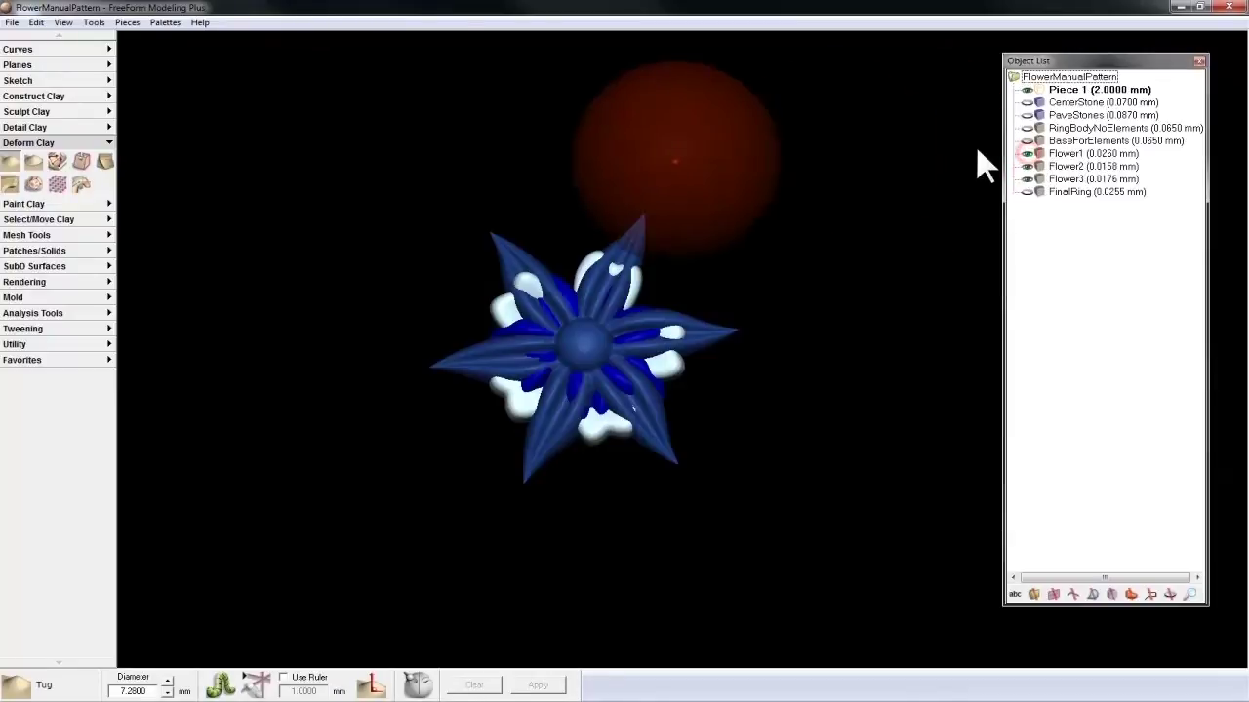
# - Start Manual Pattern Piece, pick Flower1, Flower2 and Flower3 together as the source pieces, and switch to placement mode
pyautogui.click(57, 143)
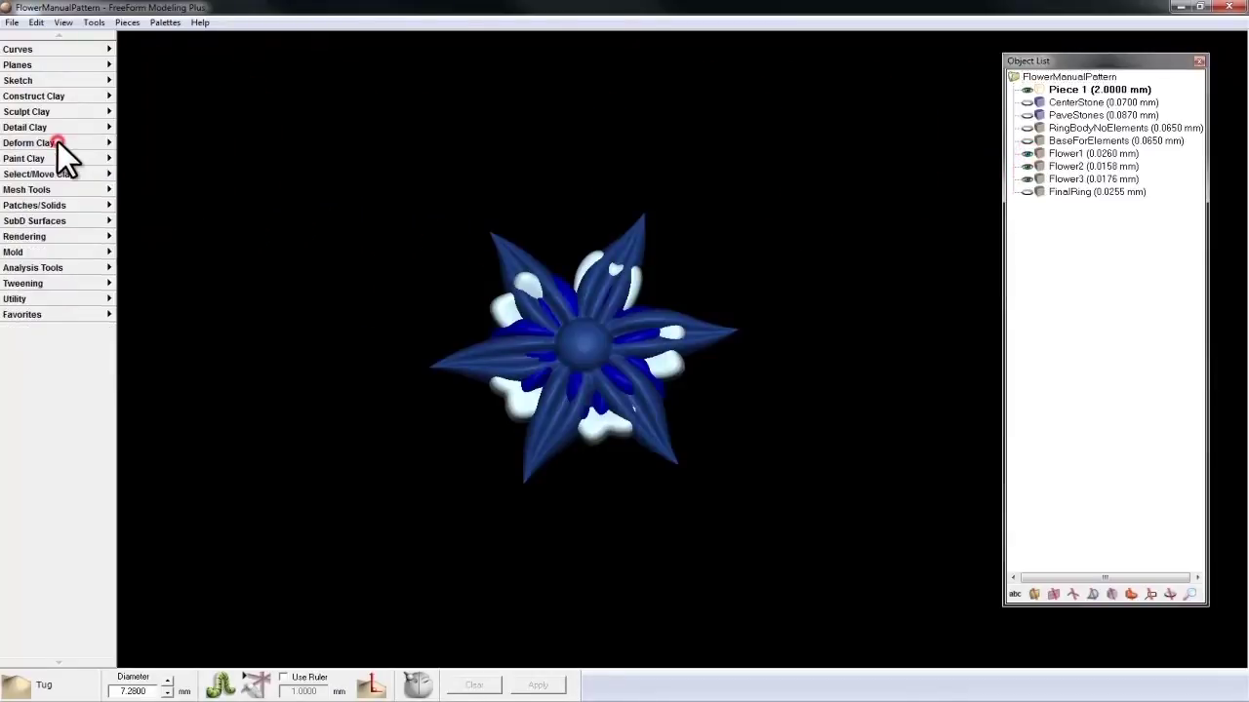
pyautogui.click(67, 96)
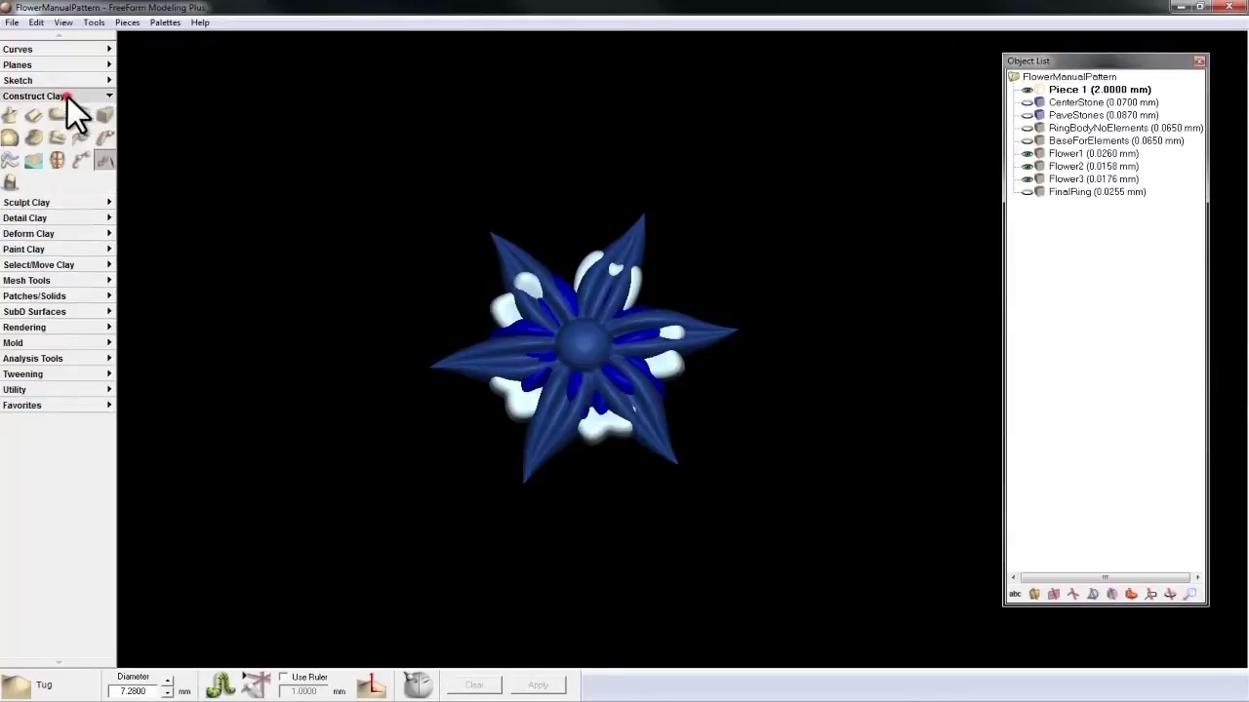
pyautogui.click(104, 161)
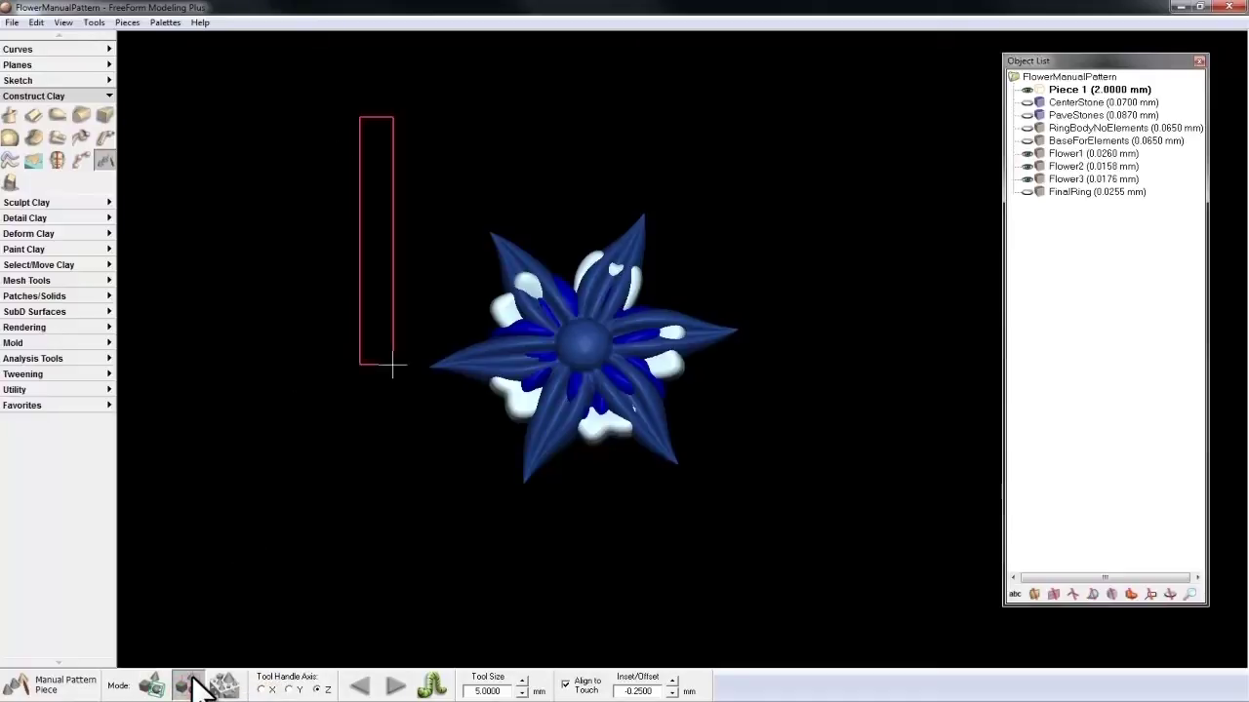
pyautogui.moveTo(393, 366); pyautogui.dragTo(847, 579)
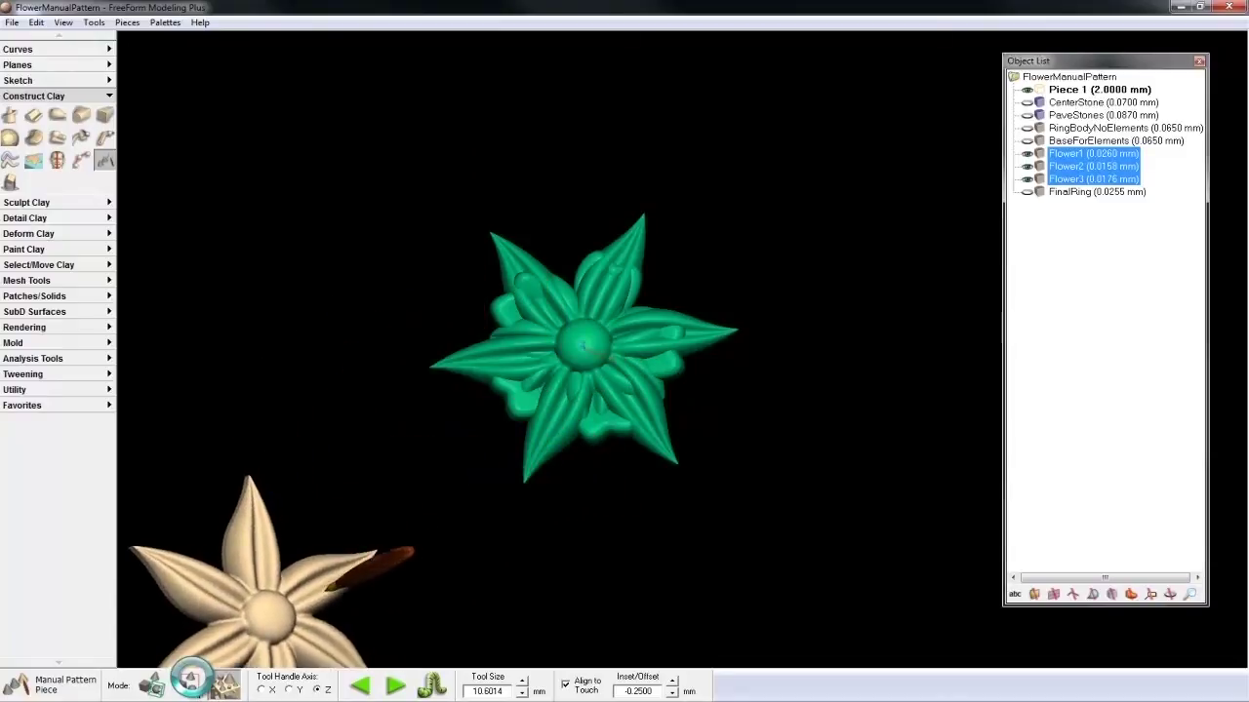
pyautogui.click(224, 685)
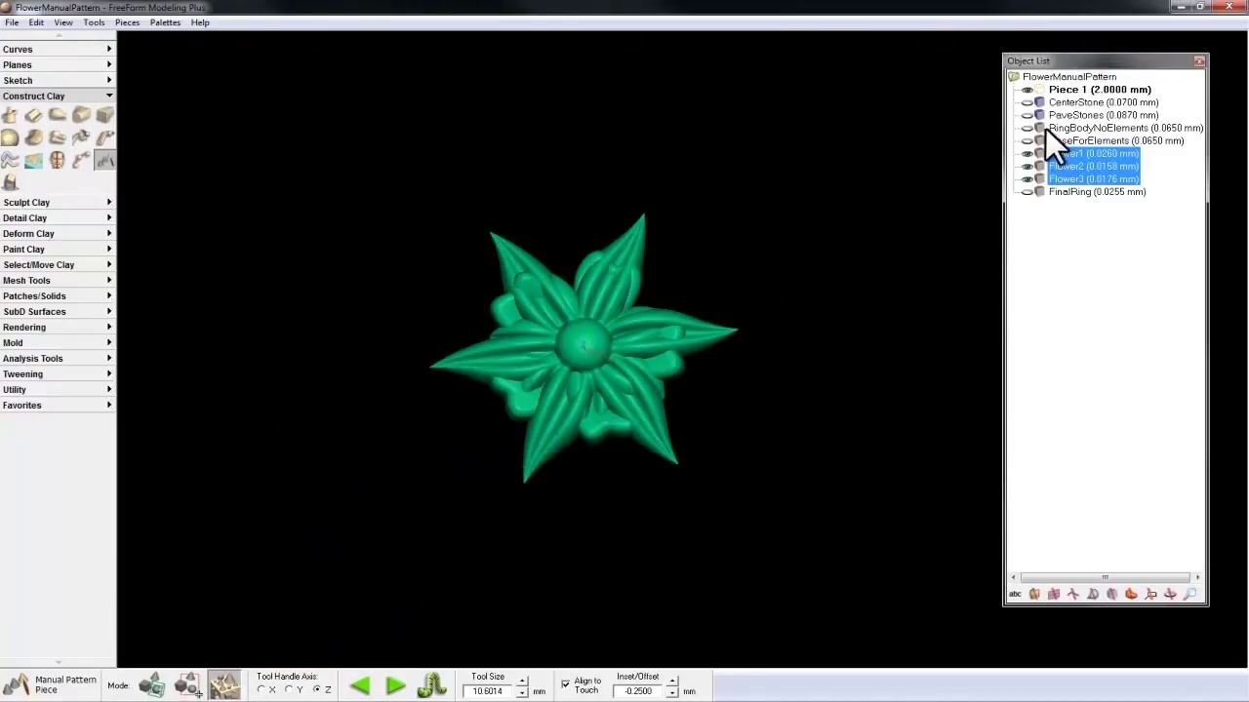
# - Hide the three source flowers, show BaseForElements and RingBodyNoElements, and make BaseForElements the active piece
pyautogui.click(1028, 153)
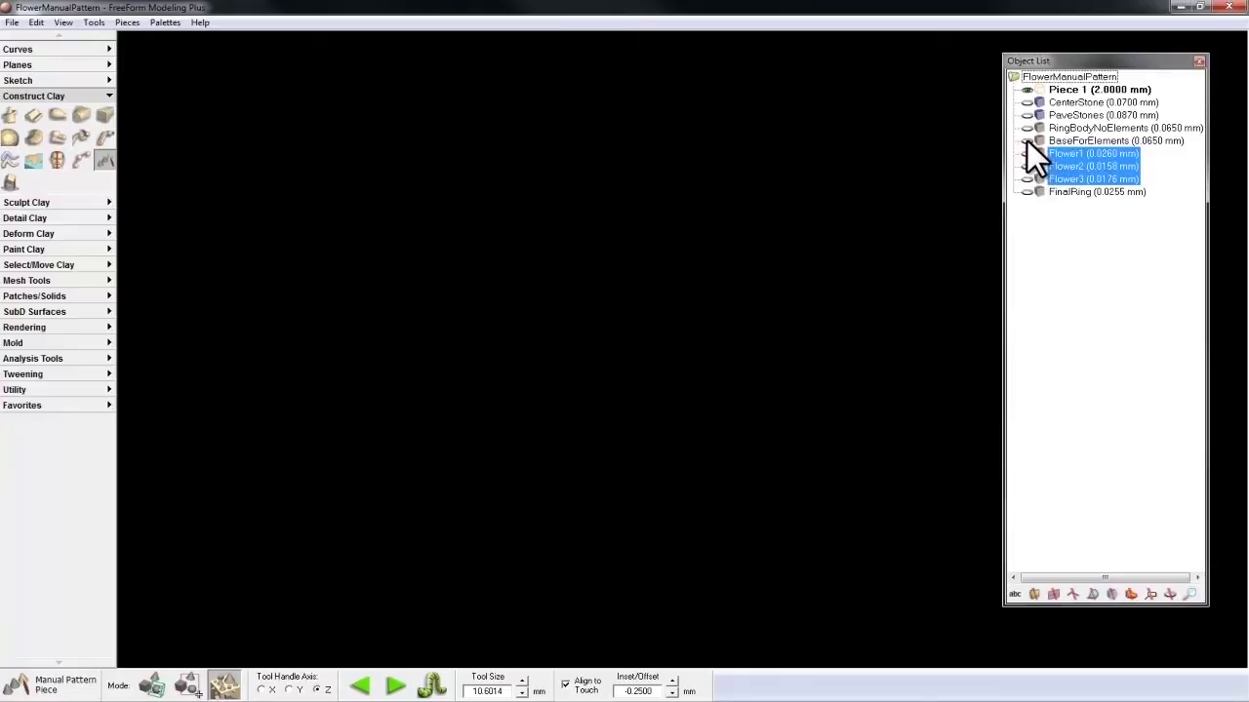
pyautogui.click(1026, 141)
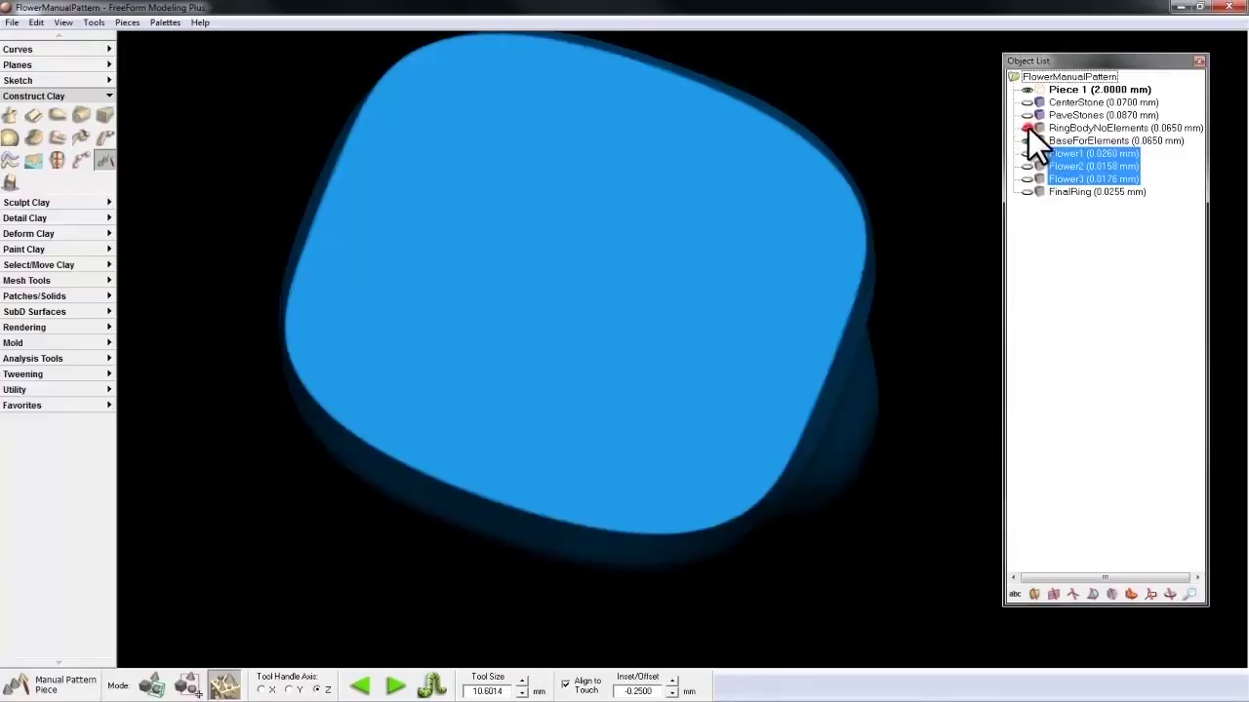
pyautogui.click(1027, 128)
pyautogui.rightClick(1044, 137)
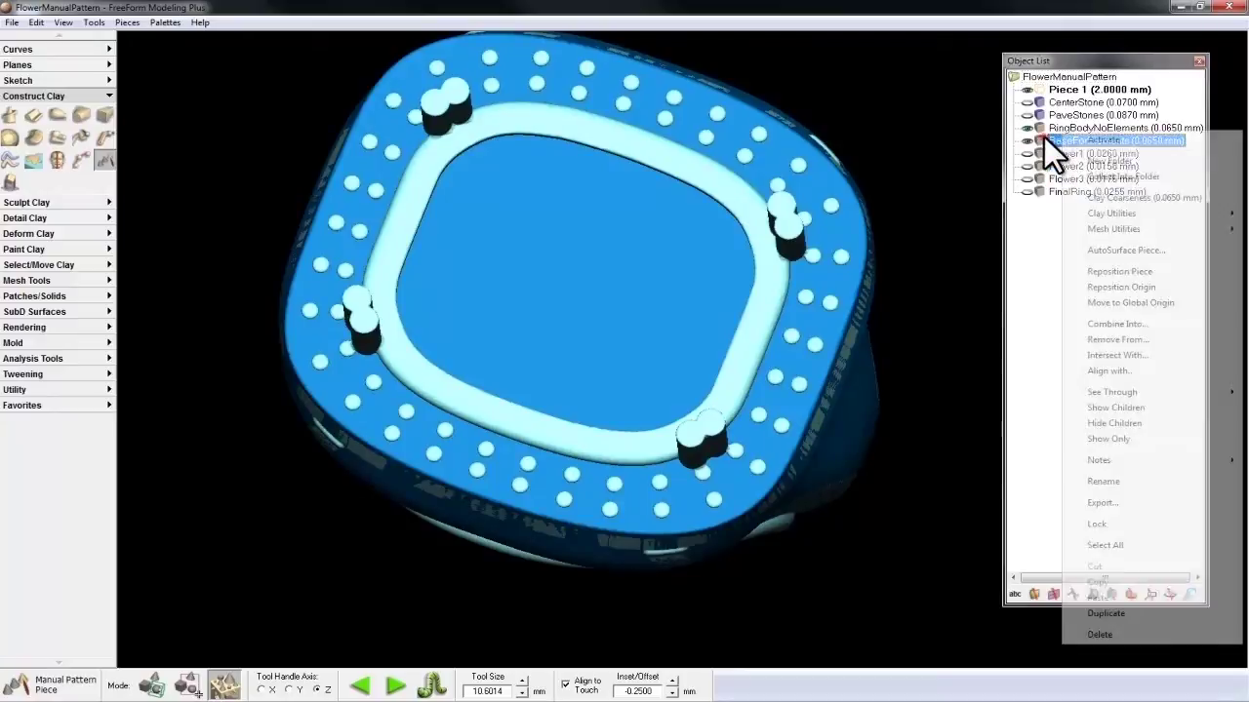
pyautogui.click(1072, 136)
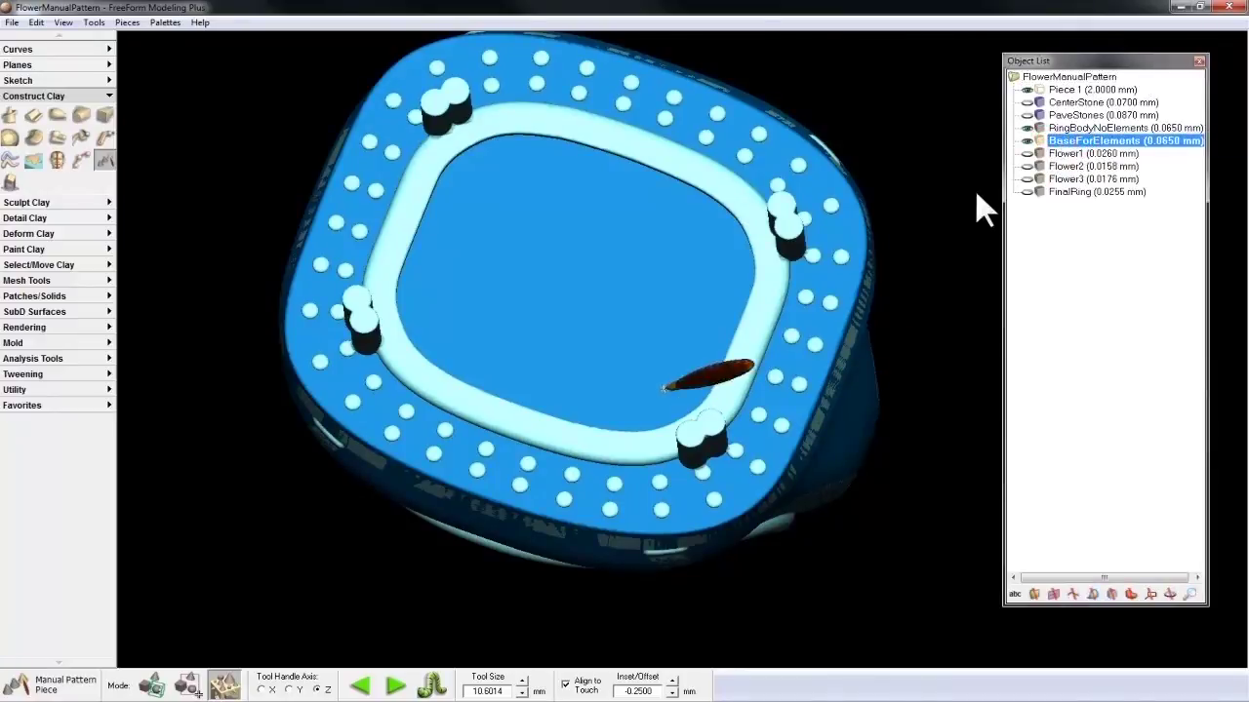
pyautogui.press('Escape')
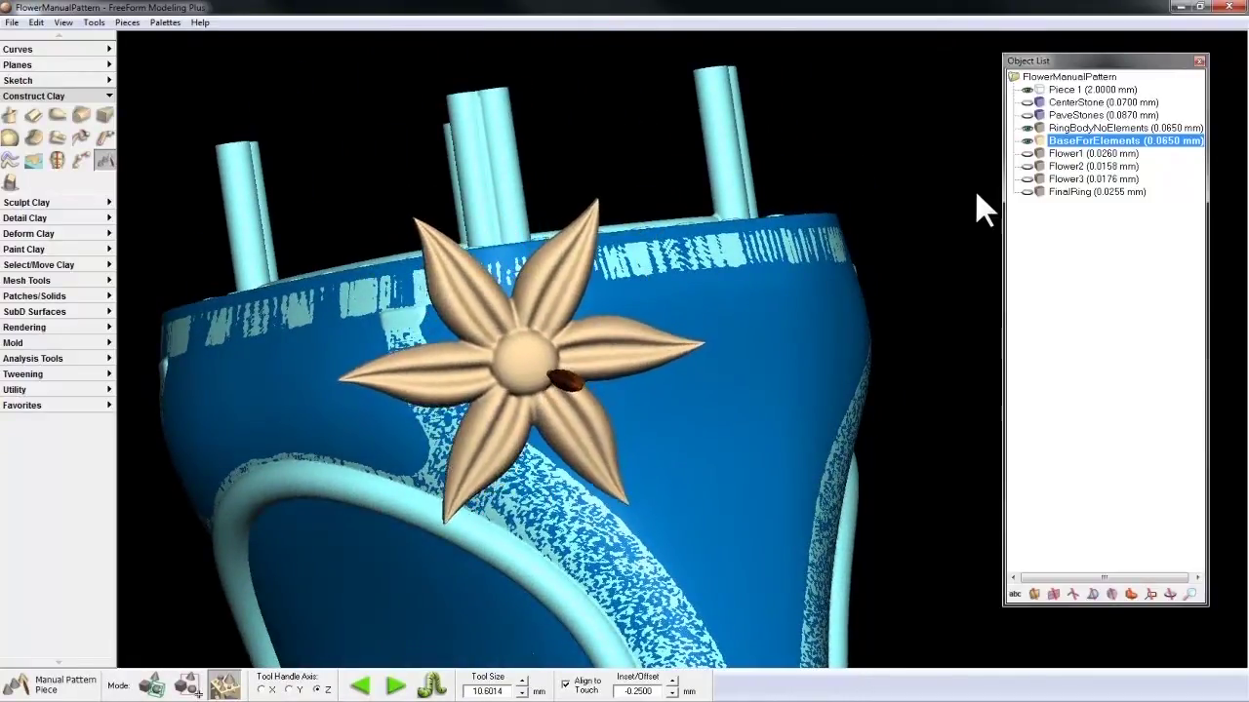
# - Shrink the six-petal pointed flower to a tool size of 5.5314 mm and place it on the ring's side below the rim
pyautogui.press('-')
pyautogui.press('-')
pyautogui.press('-')
pyautogui.press('-')
pyautogui.press('-')
pyautogui.press('-')
pyautogui.press('-')
pyautogui.press('-')
pyautogui.press('-')
pyautogui.press('-')
pyautogui.press('-')
pyautogui.press('-')
pyautogui.press('-')
pyautogui.press('-')
pyautogui.press('-')
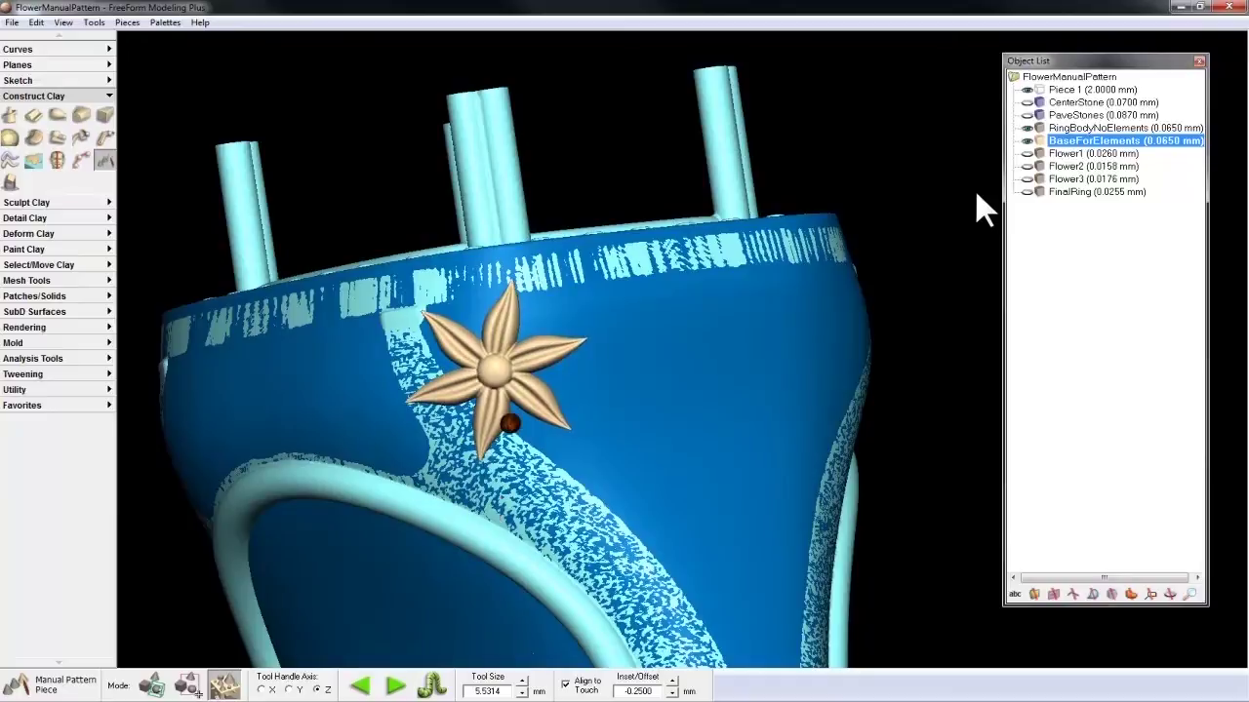
# - Switch to the second flower design, shrink it to 3.5891 mm and place it beside the large pointed flower
pyautogui.click(402, 684)
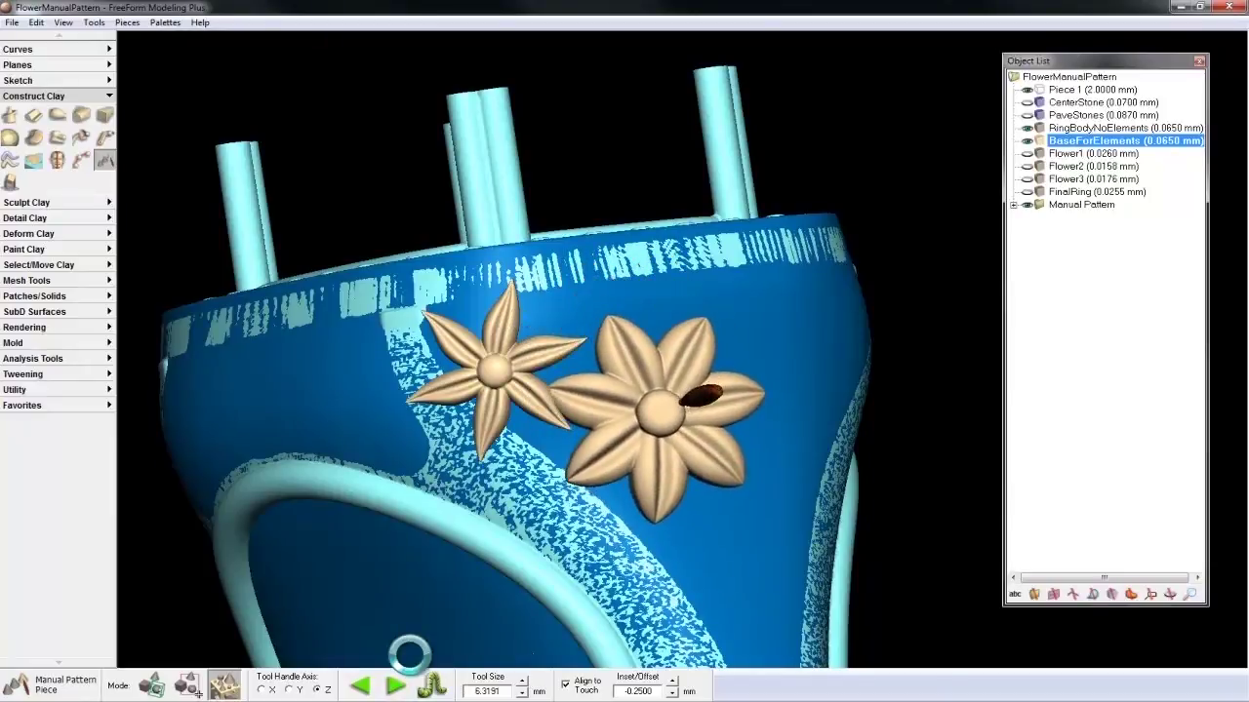
pyautogui.press('-')
pyautogui.press('-')
pyautogui.press('-')
pyautogui.press('-')
pyautogui.press('-')
pyautogui.press('-')
pyautogui.press('-')
pyautogui.press('-')
pyautogui.press('-')
pyautogui.press('-')
pyautogui.press('-')
pyautogui.press('-')
pyautogui.press('-')
pyautogui.press('-')
pyautogui.press('-')
pyautogui.press('-')
pyautogui.press('-')
pyautogui.press('-')
pyautogui.press('-')
pyautogui.press('-')
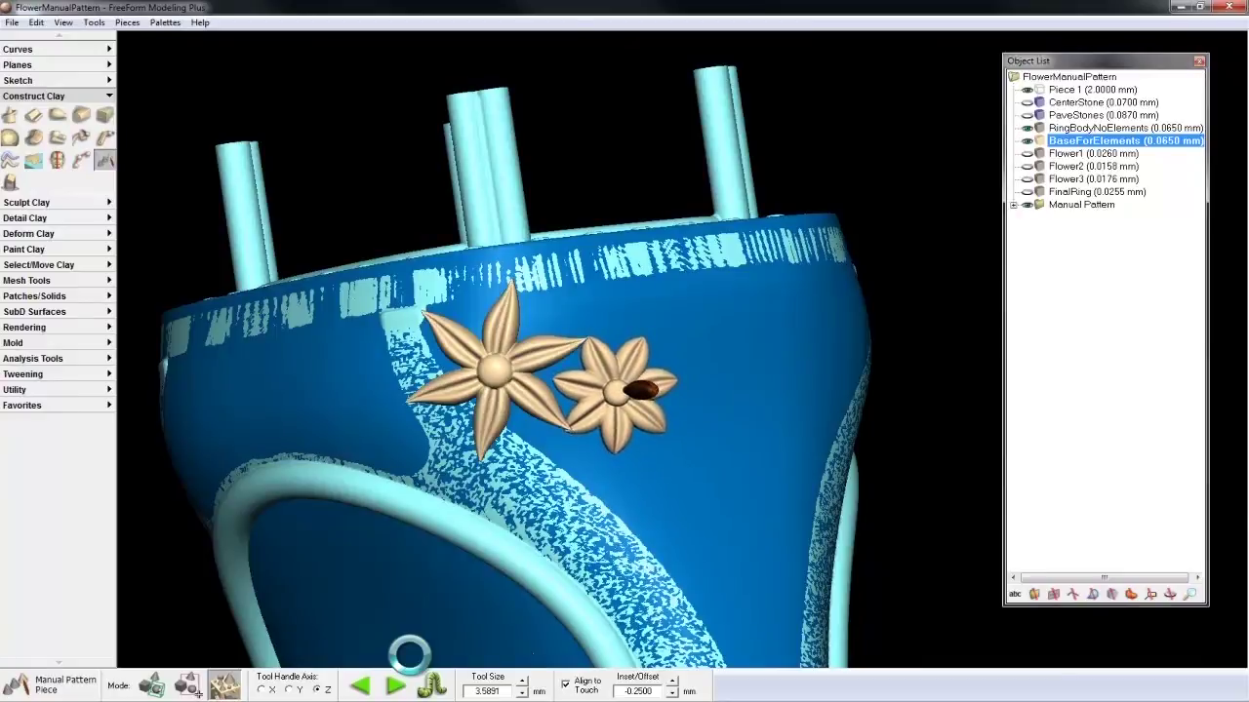
pyautogui.click(627, 391)
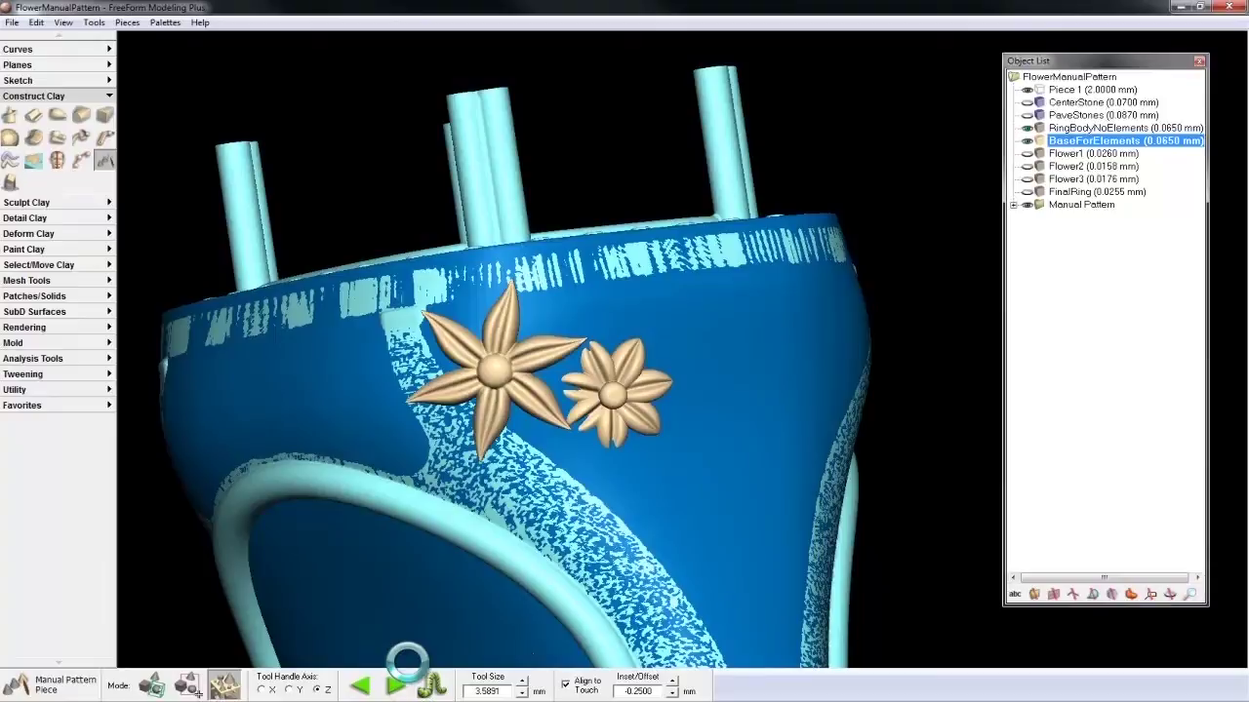
# - Switch to the five-petal flower, reduce its tool size to 1.9109 mm and place it in the gap below the first two flowers
pyautogui.press('-')
pyautogui.press('-')
pyautogui.press('-')
pyautogui.press('-')
pyautogui.press('-')
pyautogui.press('-')
pyautogui.press('-')
pyautogui.press('-')
pyautogui.press('-')
pyautogui.press('-')
pyautogui.press('-')
pyautogui.press('-')
pyautogui.press('-')
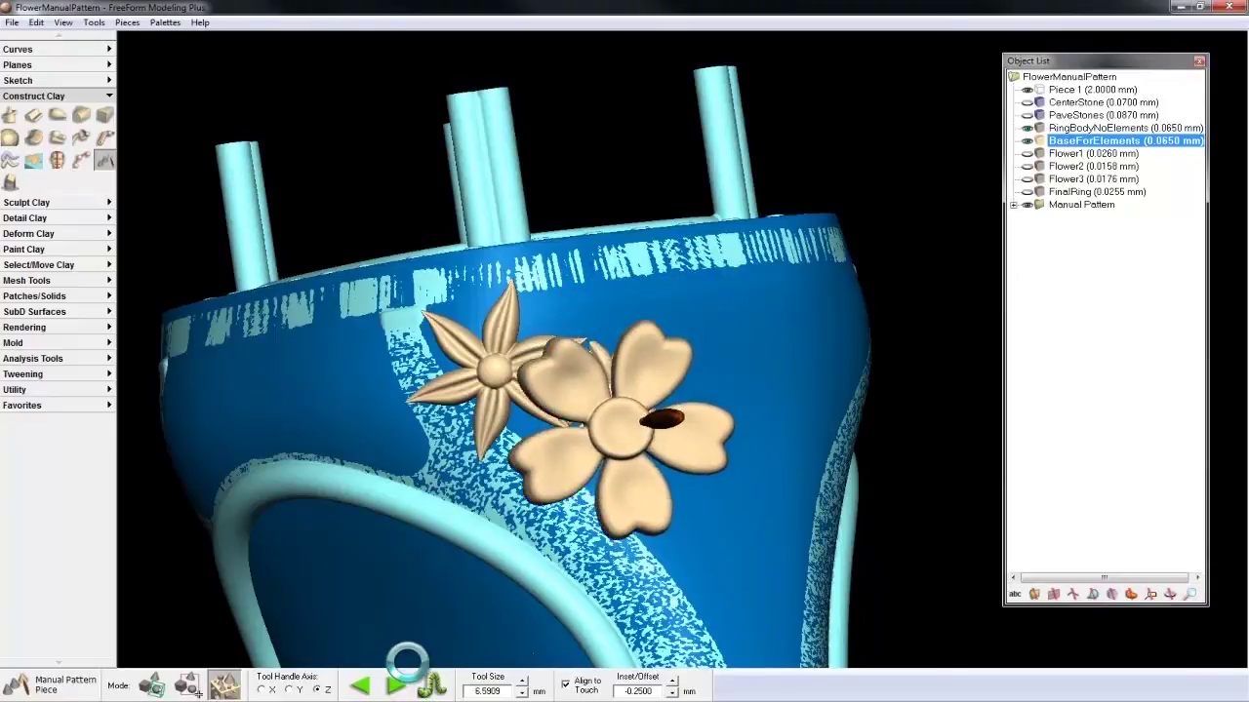
pyautogui.press('Down')
pyautogui.press('Down')
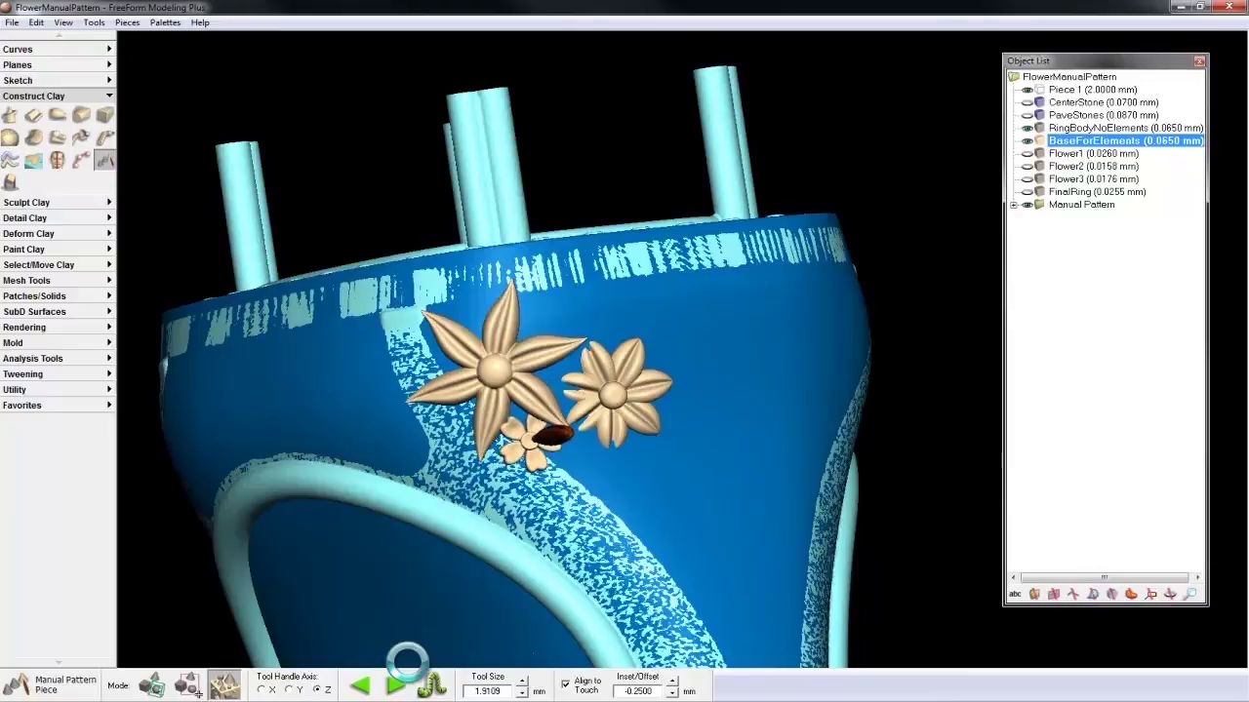
# - Place three pointed six-petal flowers at 4.3614 mm, one near the rim and two lower on the ring's side
pyautogui.press('-')
pyautogui.press('-')
pyautogui.press('-')
pyautogui.press('-')
pyautogui.press('-')
pyautogui.press('-')
pyautogui.press('-')
pyautogui.press('-')
pyautogui.press('-')
pyautogui.press('-')
pyautogui.press('-')
pyautogui.press('-')
pyautogui.press('-')
pyautogui.press('-')
pyautogui.press('-')
pyautogui.press('-')
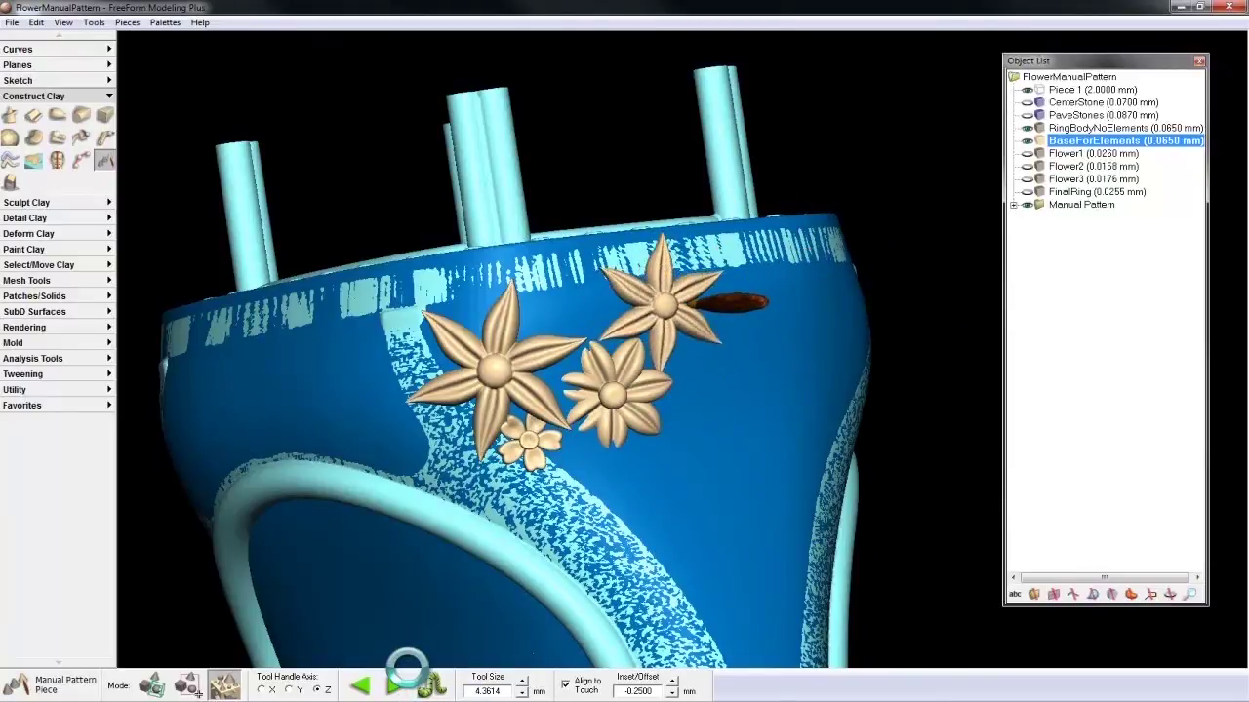
pyautogui.click(659, 305)
pyautogui.click(707, 480)
pyautogui.click(602, 524)
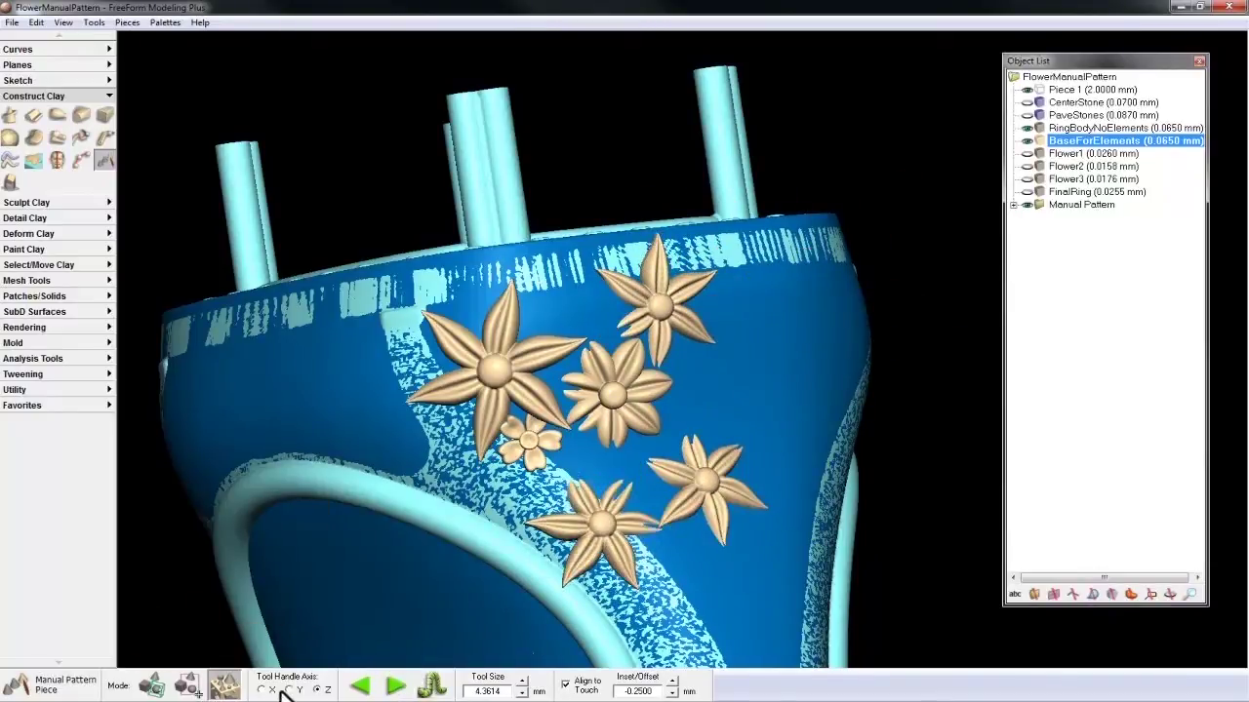
# - Place four copies of the second flower design at 2.8091 mm around the outside of the cluster
pyautogui.press('Down')
pyautogui.press('Down')
pyautogui.press('Down')
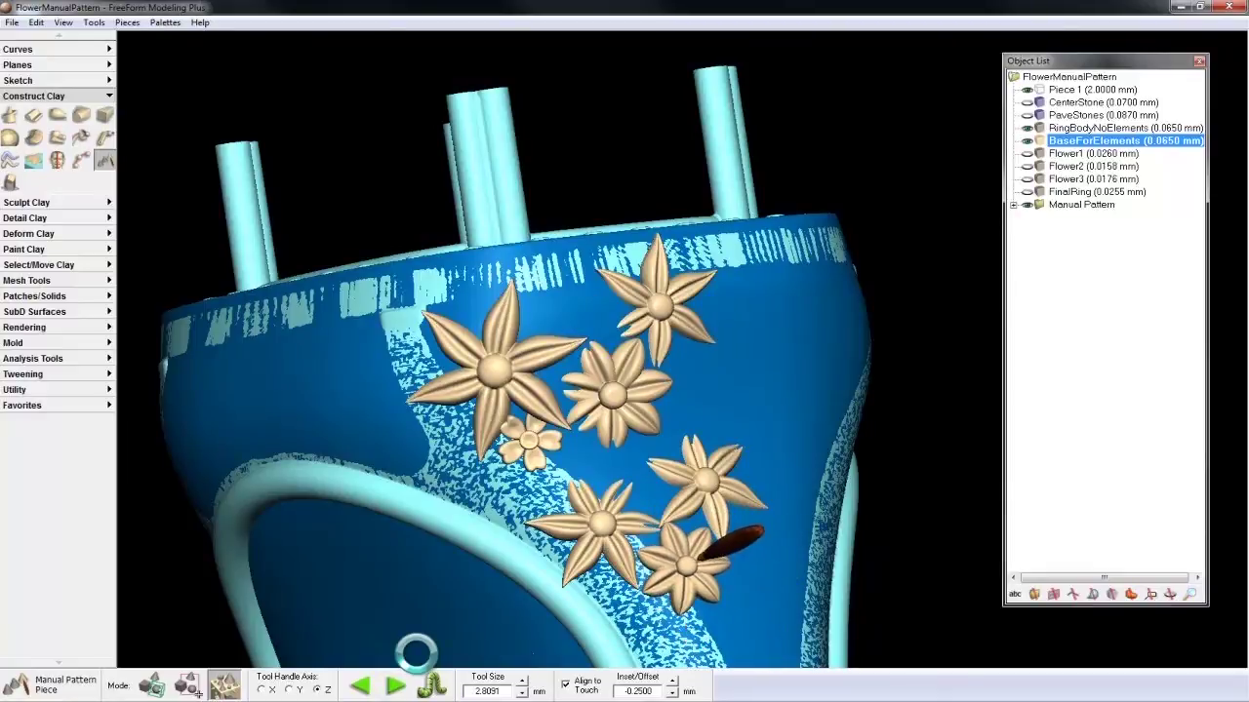
pyautogui.click(558, 286)
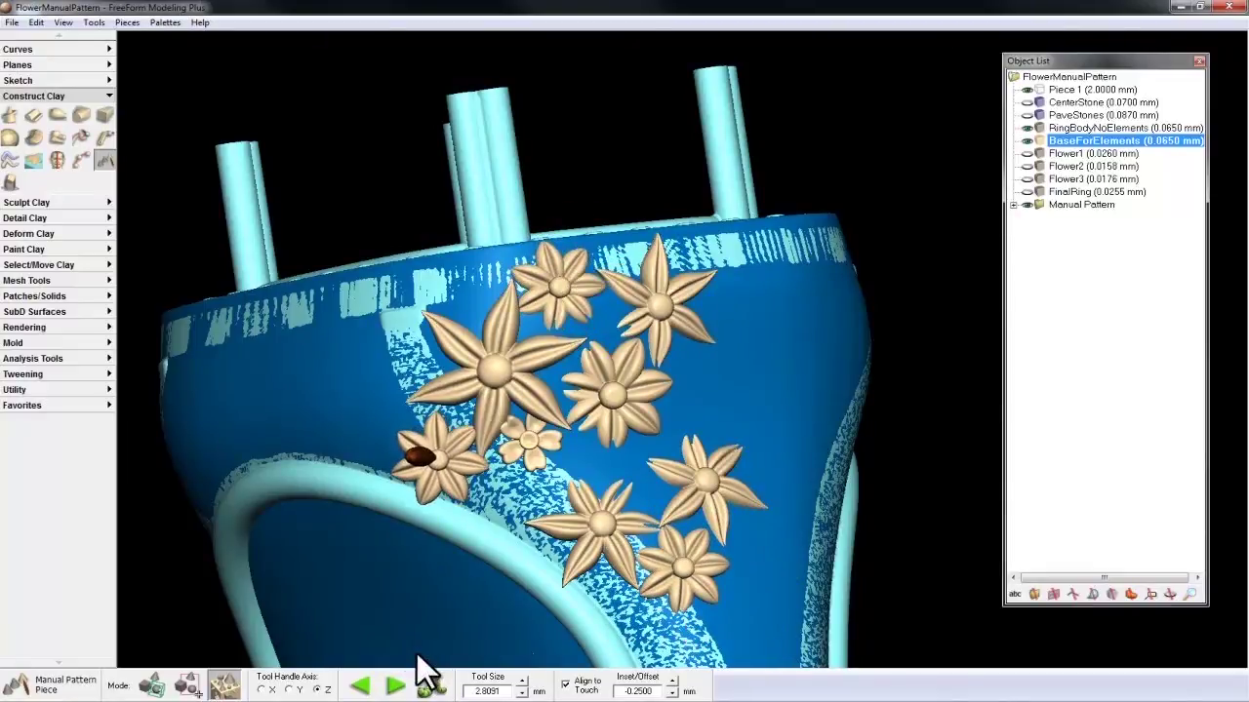
pyautogui.click(437, 460)
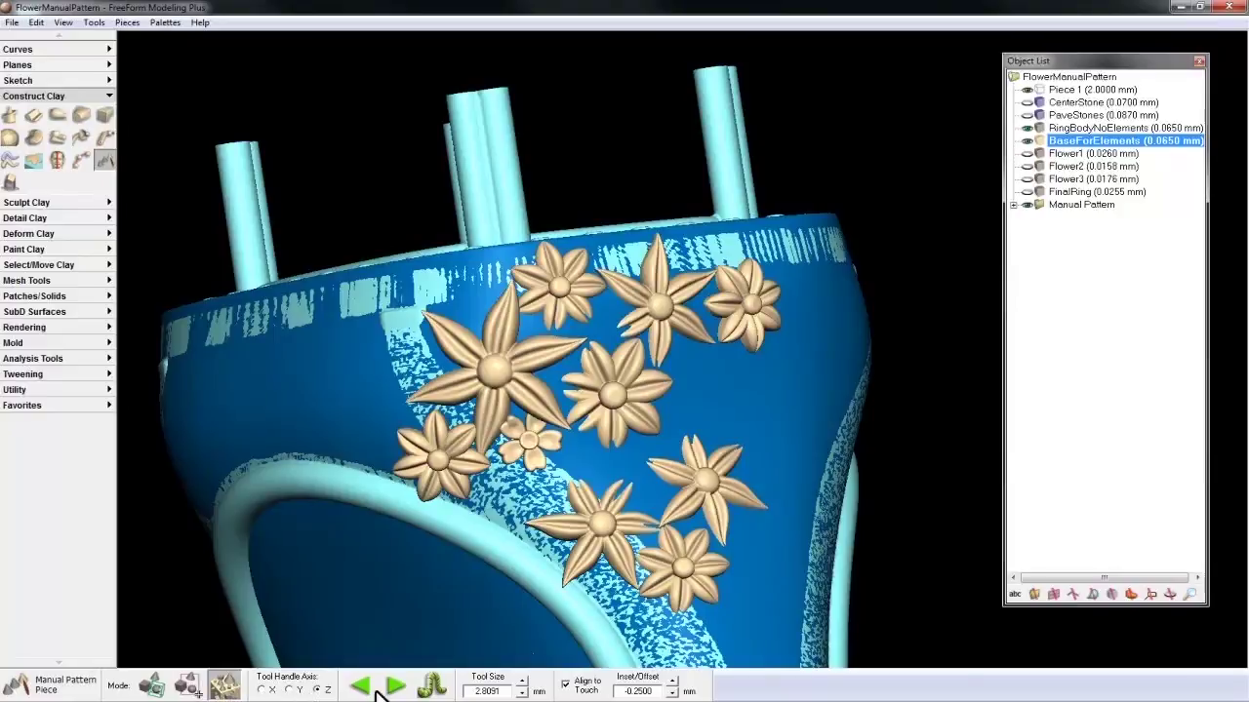
# - Fill the cluster's gaps with five-petal flowers at 1.9109 mm, entering a new negative inset/offset value
pyautogui.press('Down')
pyautogui.press('Down')
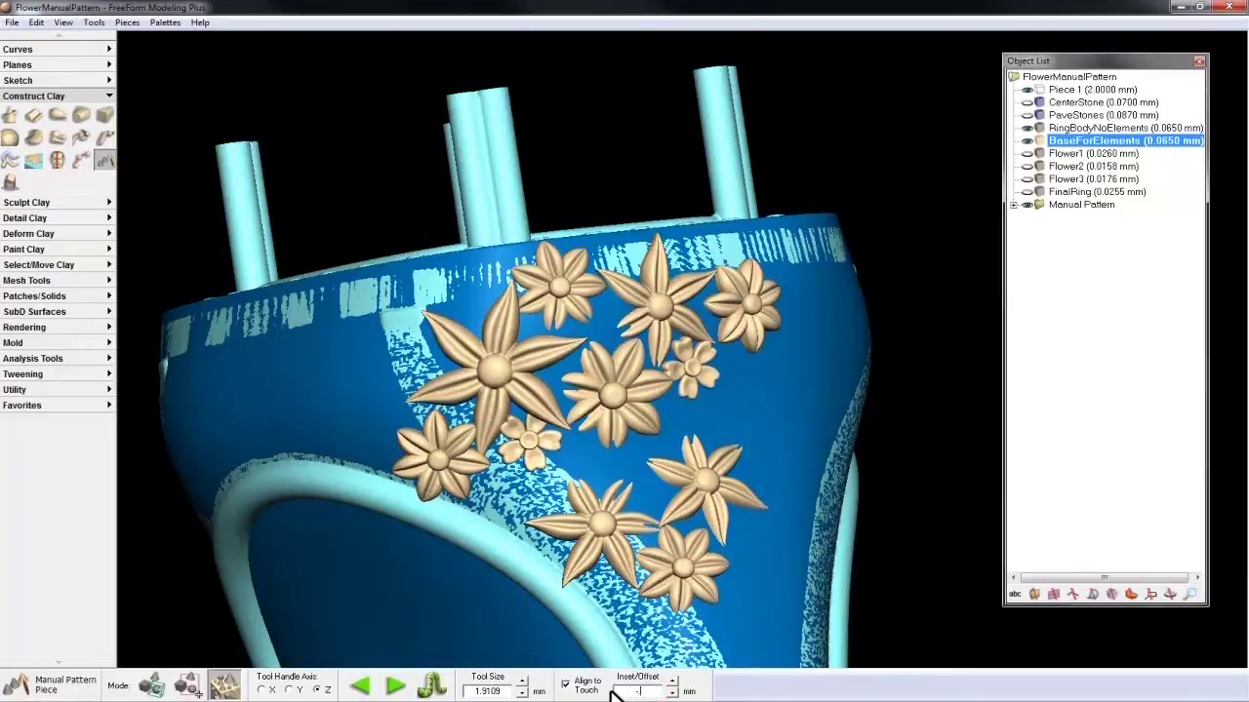
pyautogui.press('Return')
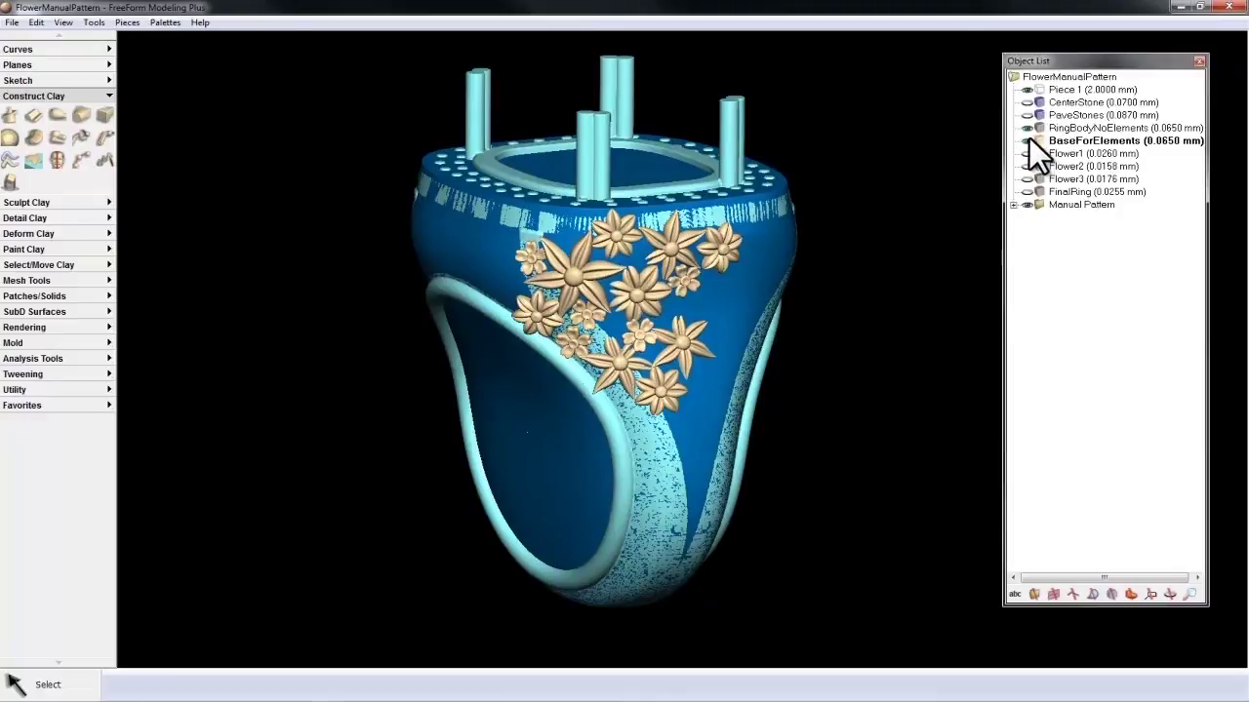
# - Hide the BaseForElements piece, leaving the flower pattern displayed on RingBodyNoElements
pyautogui.click(1026, 140)
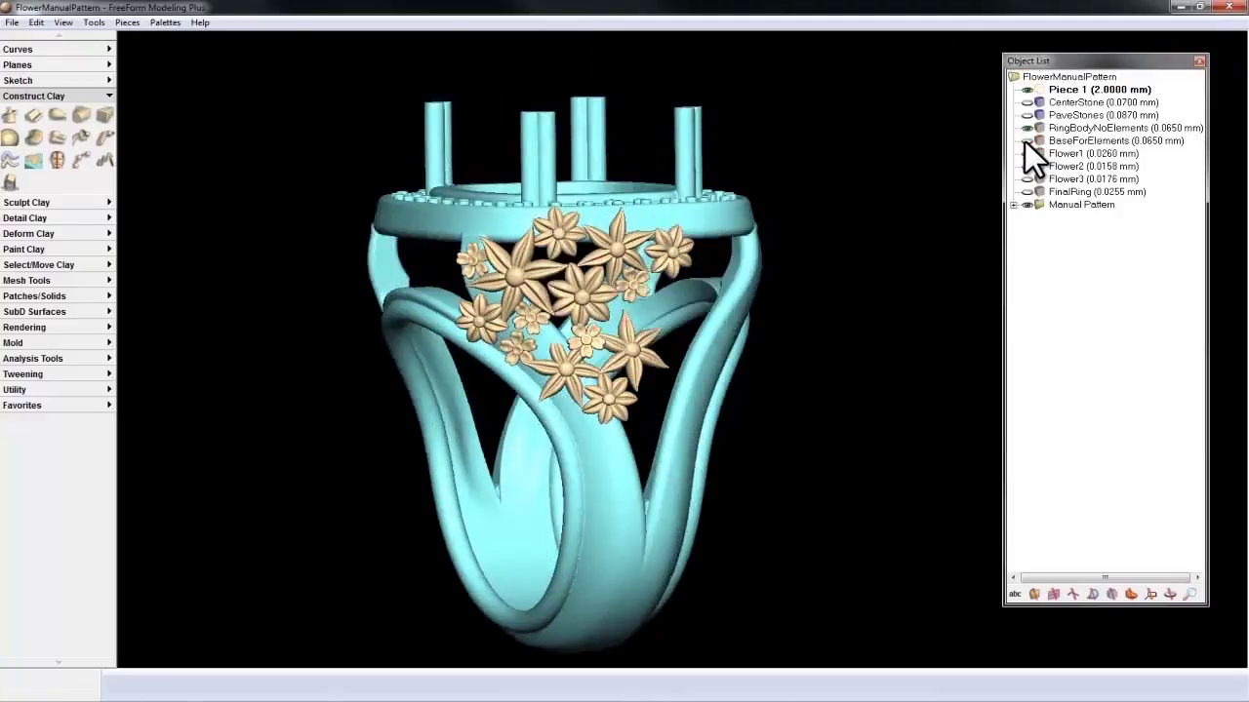